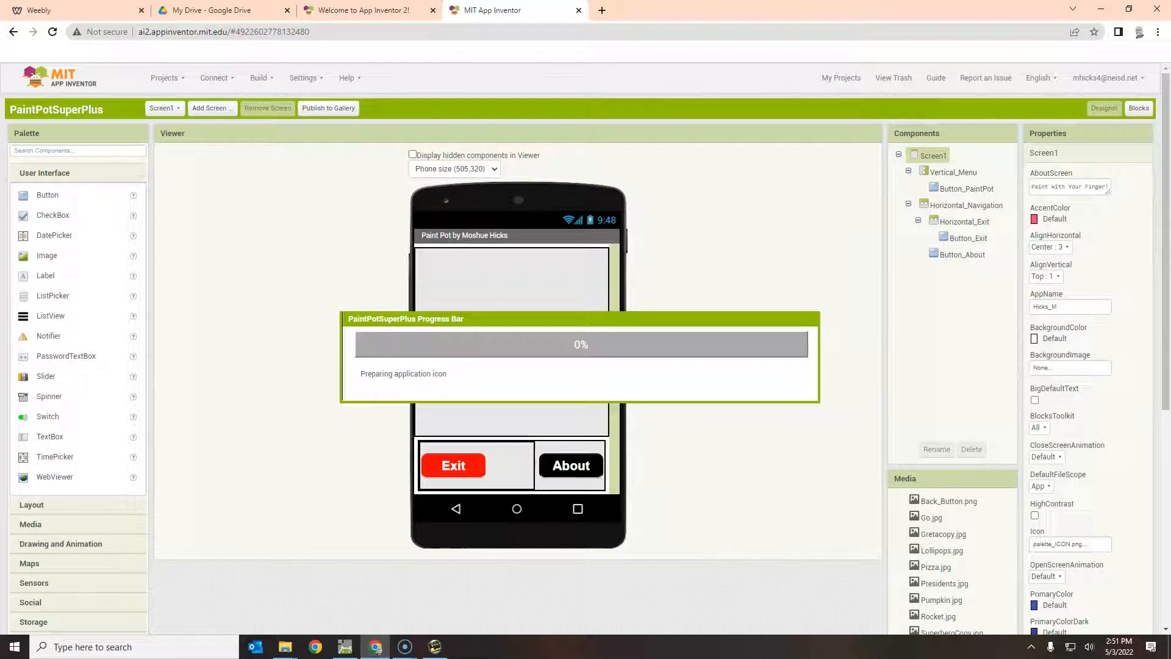
Switch to the Google Drive My Drive tab to see the PaintPotSuperPlus uploads.
click(210, 10)
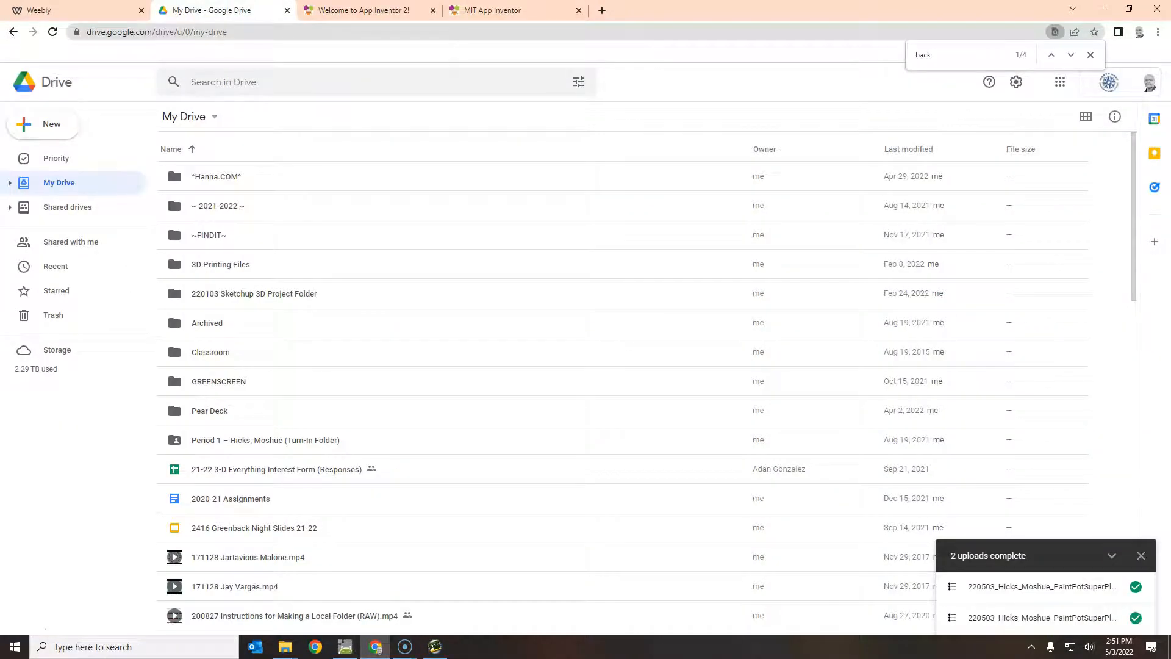
Create a new My Drive folder 'IMPORTANT FILES - DO NOT DELETE' and open it.
click(42, 124)
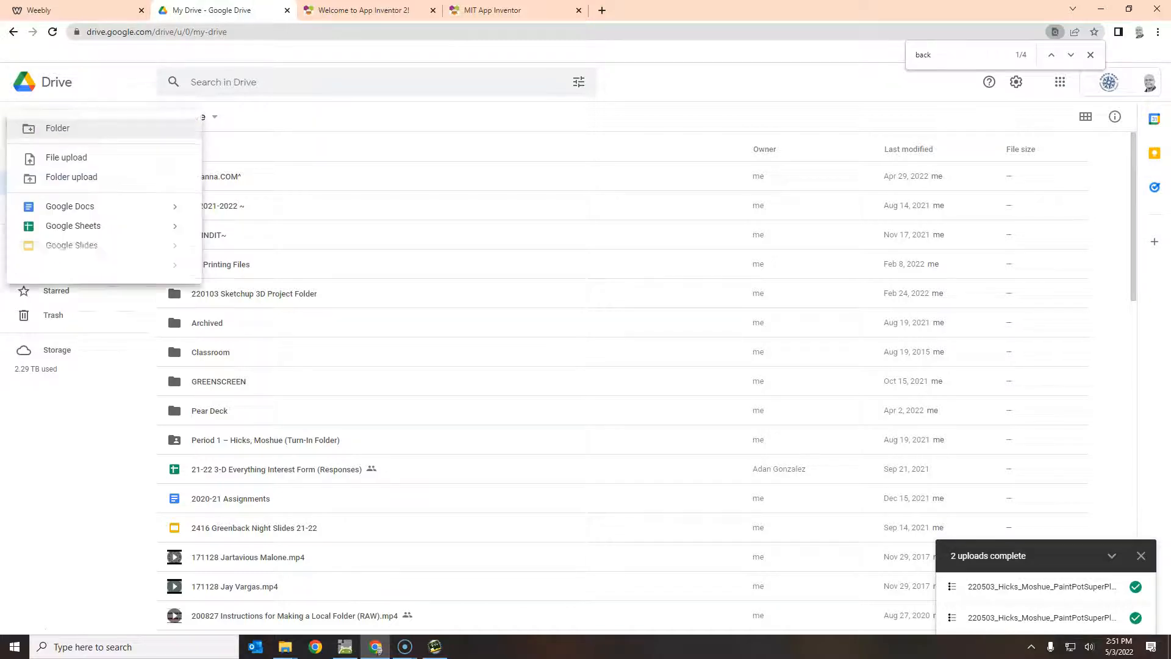
click(48, 126)
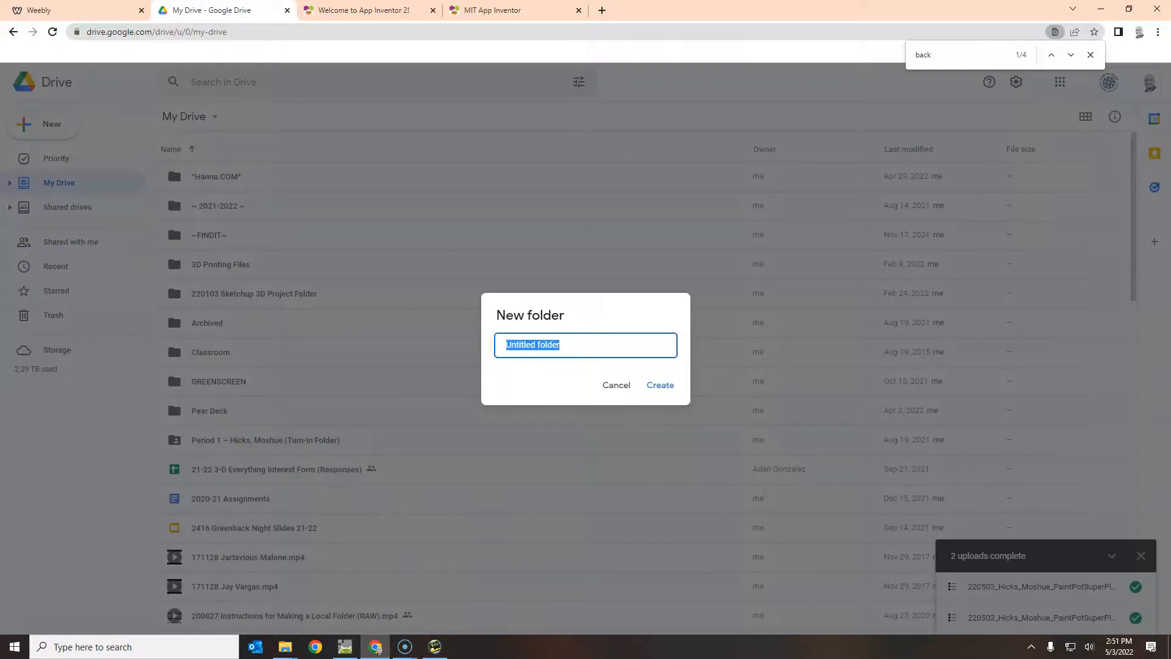
text(IMPORTANT FILES)
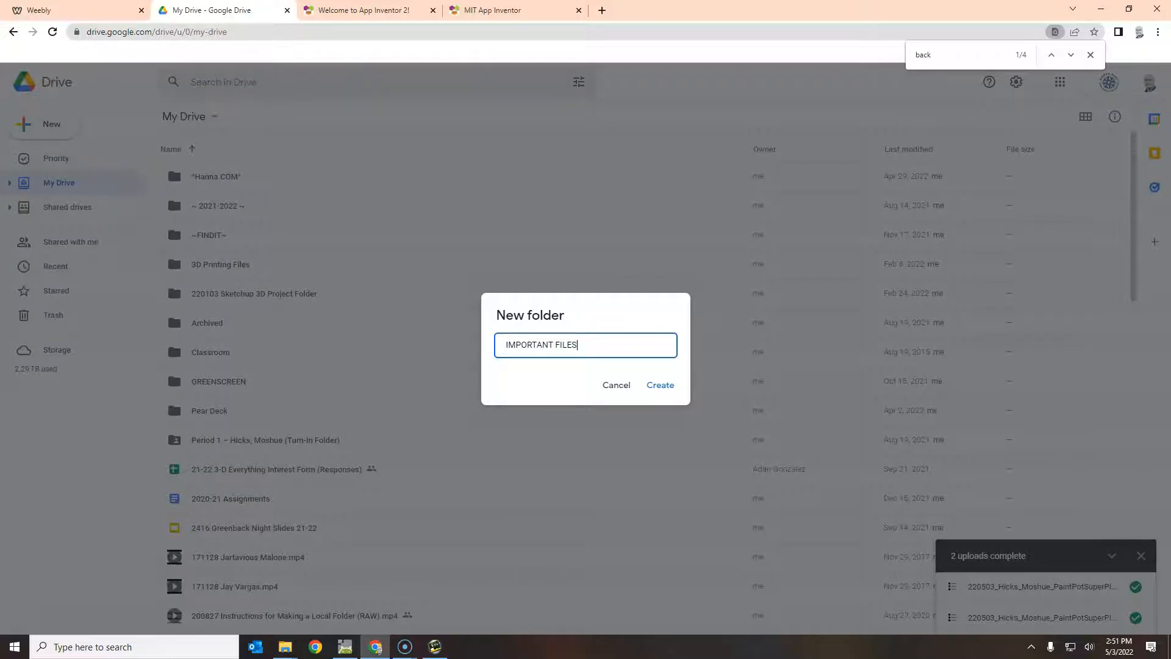
text( - DO NOT DELETE)
key(Return)
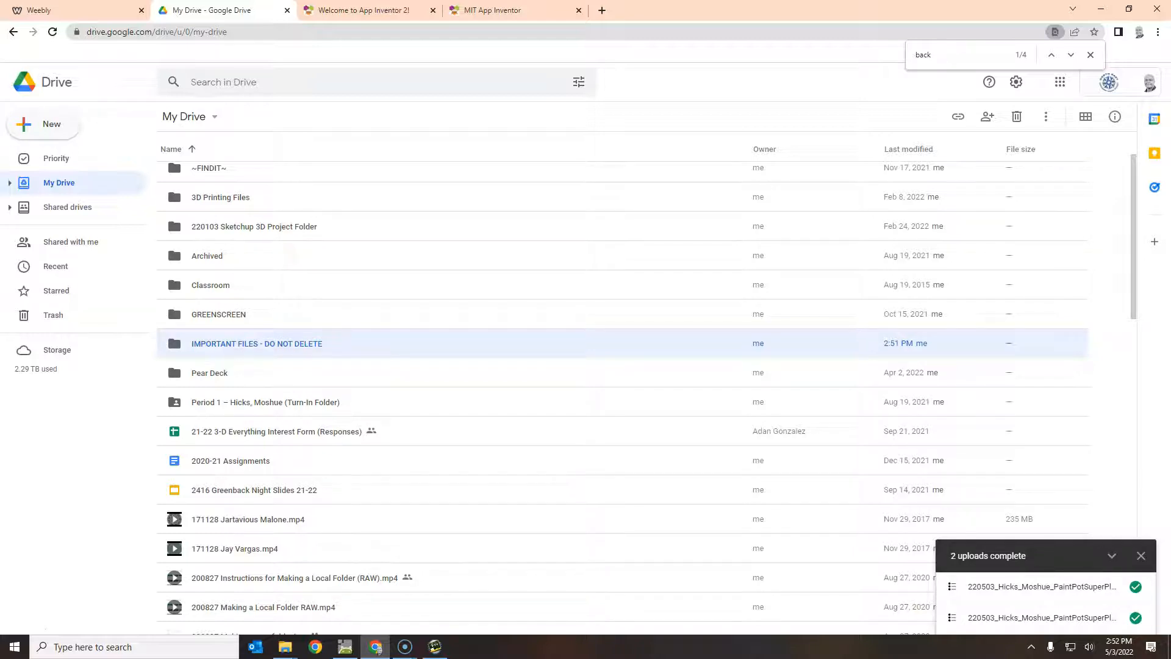
key(Return)
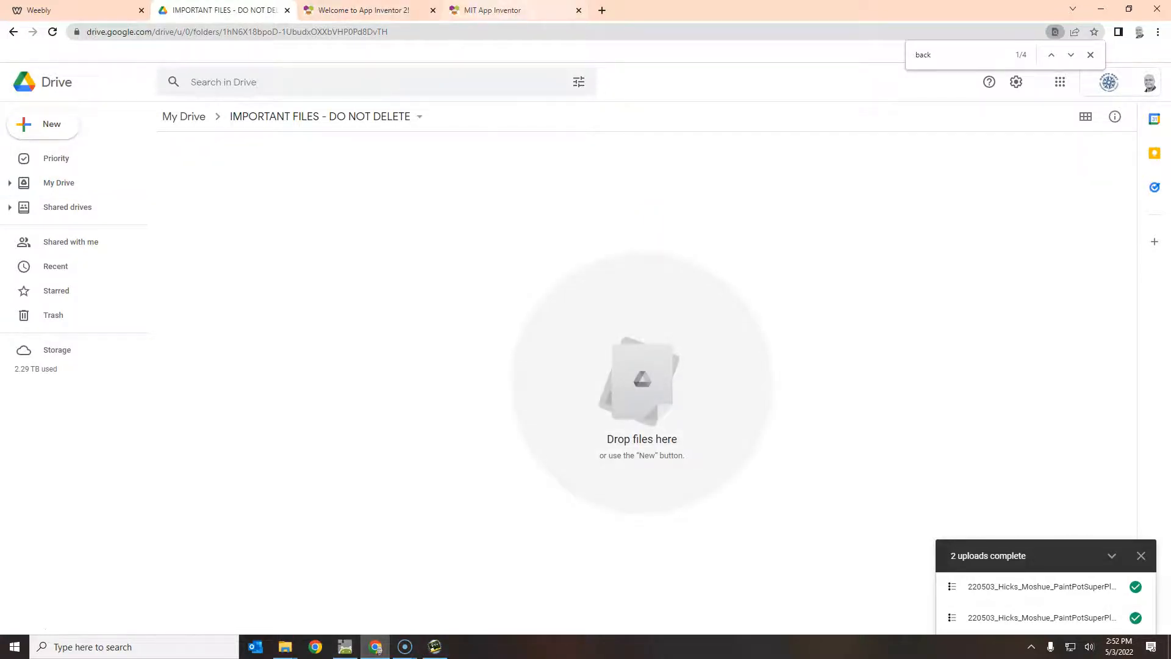
click(506, 10)
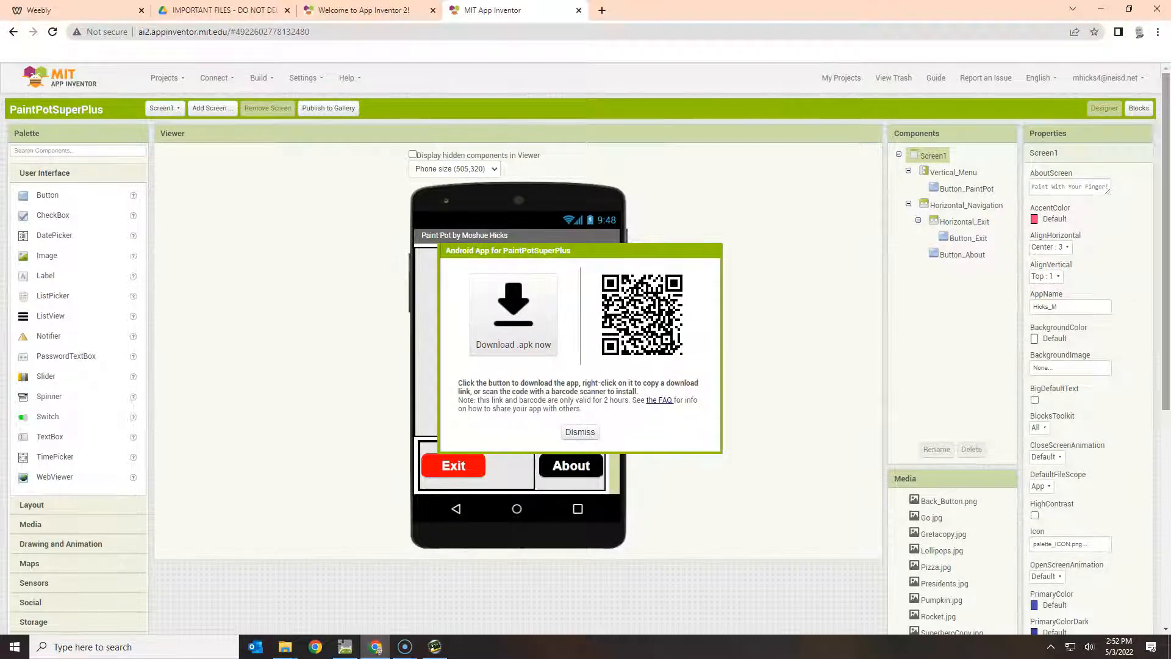
Download the built PaintPotSuperPlus.apk and show it in the Downloads folder.
scroll(586, 347, down, 2)
scroll(586, 348, down, 2)
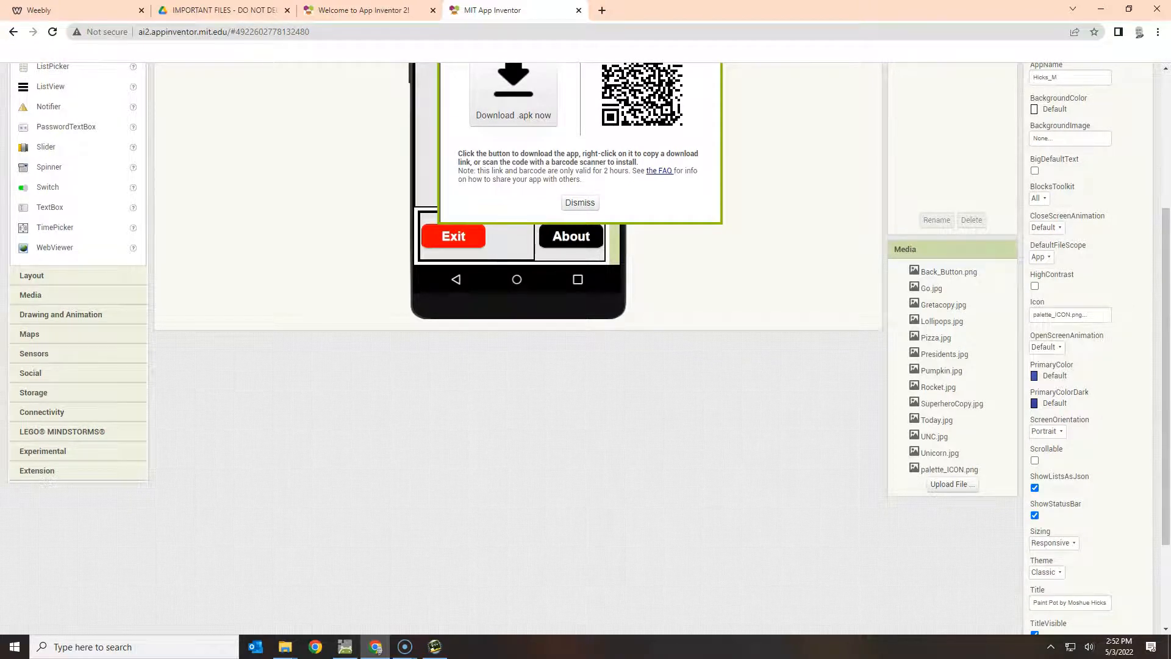
scroll(585, 348, up, 3)
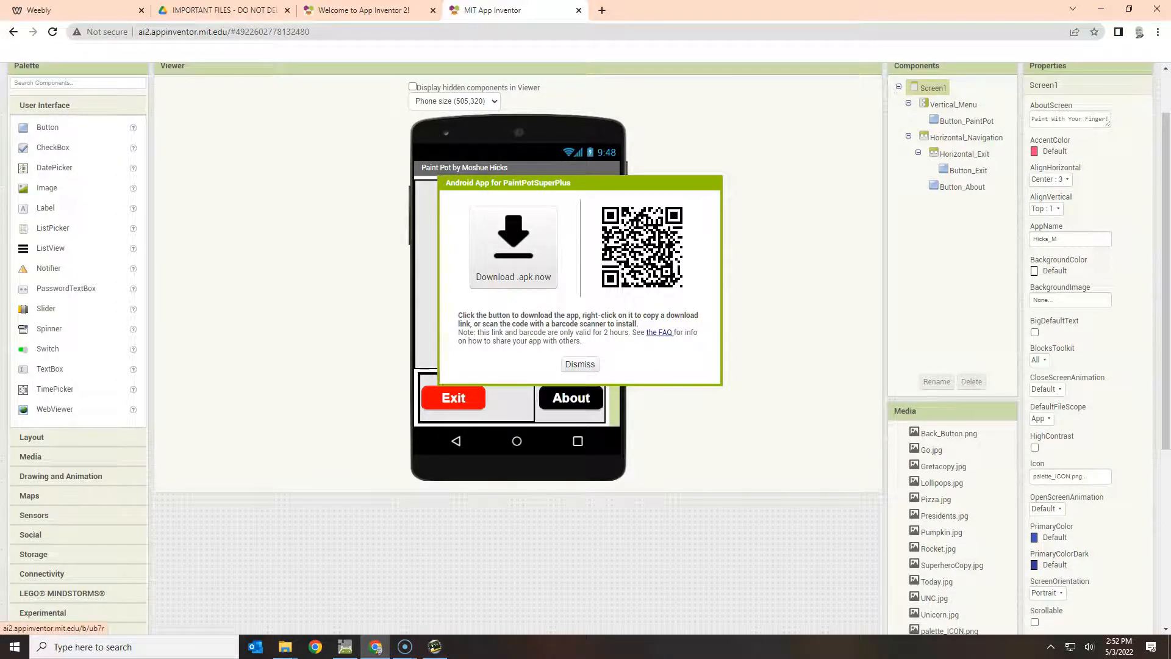
click(513, 247)
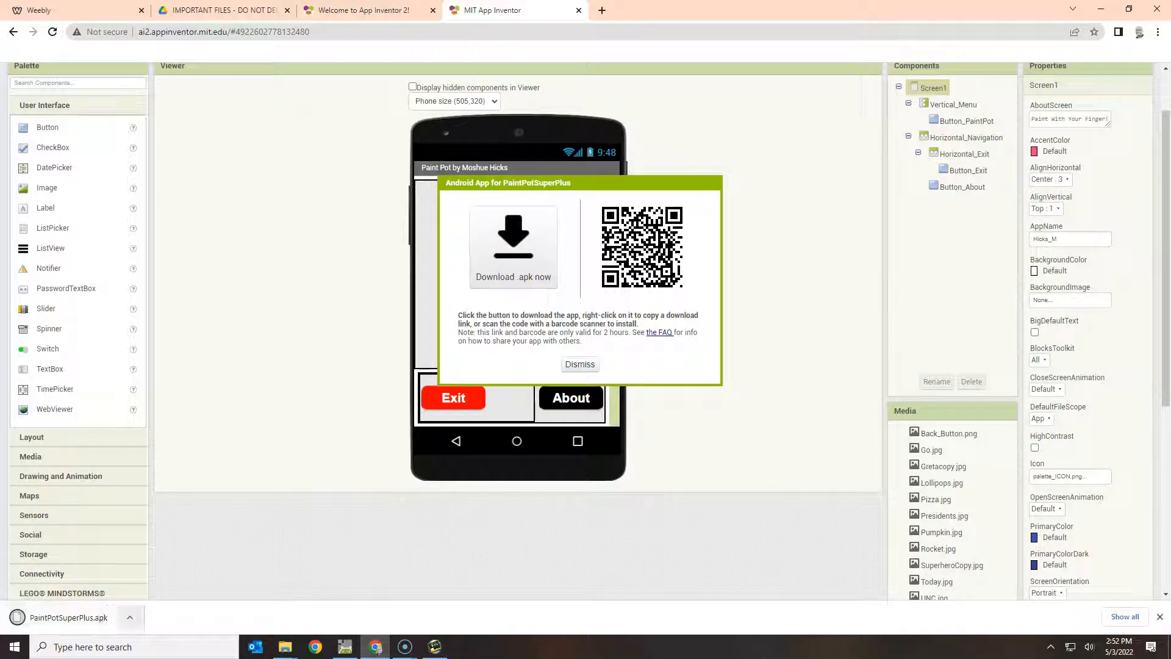
click(130, 617)
click(162, 574)
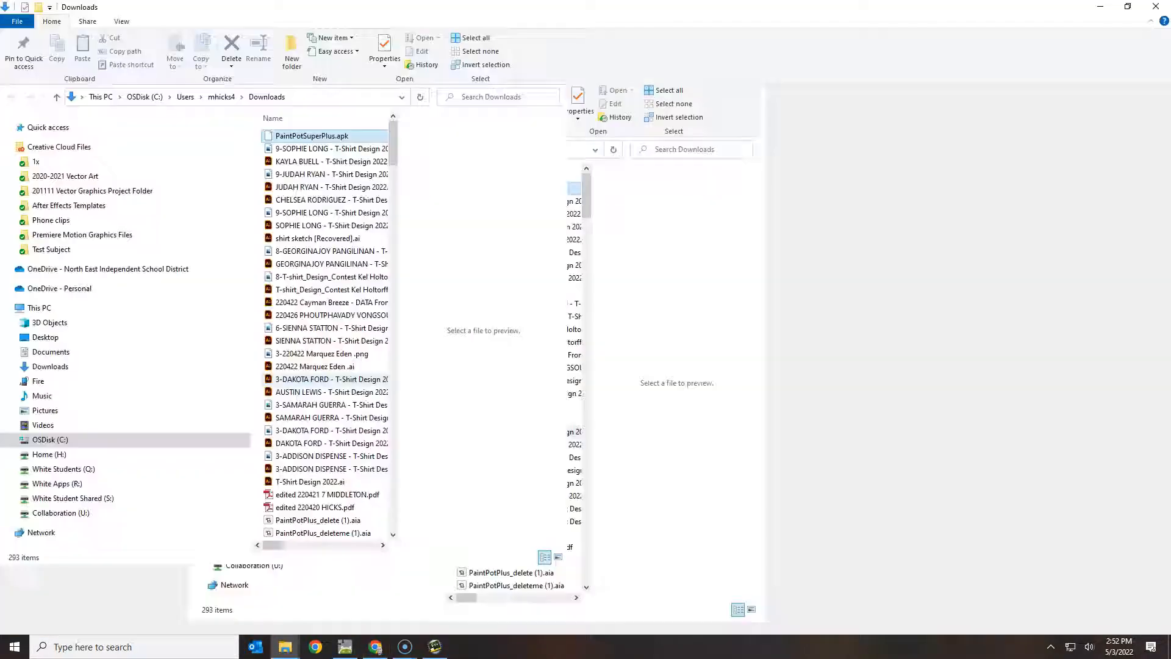
Rename PaintPotSuperPlus.apk with a 220503 prefix followed by the student's name.
key(F2)
key(Home)
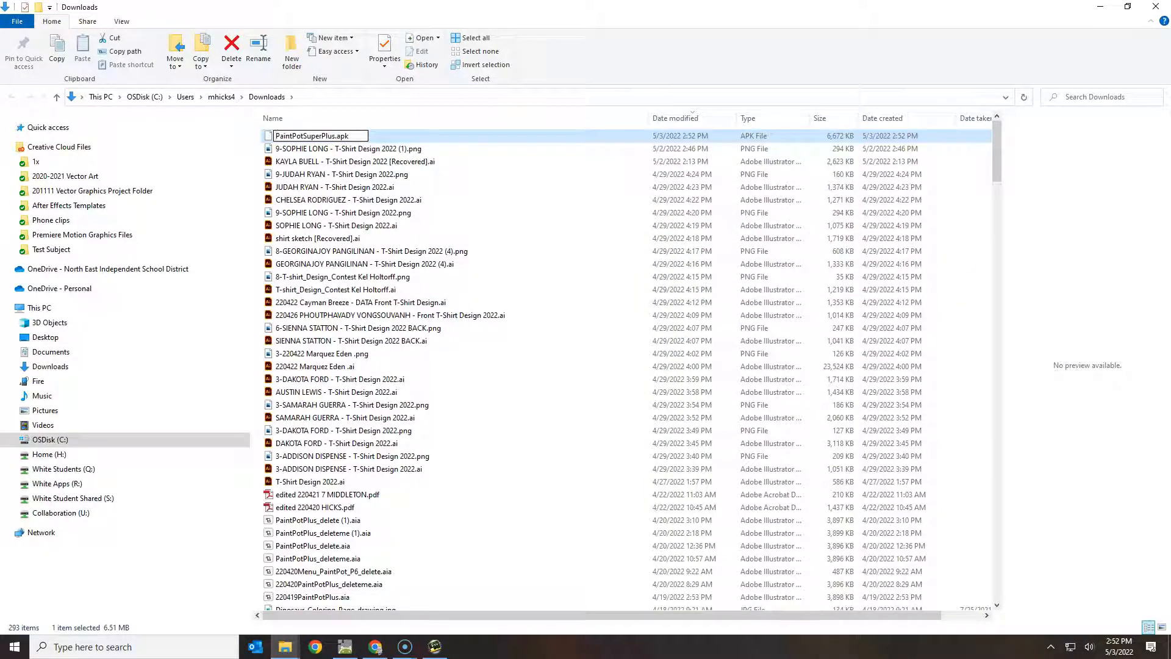
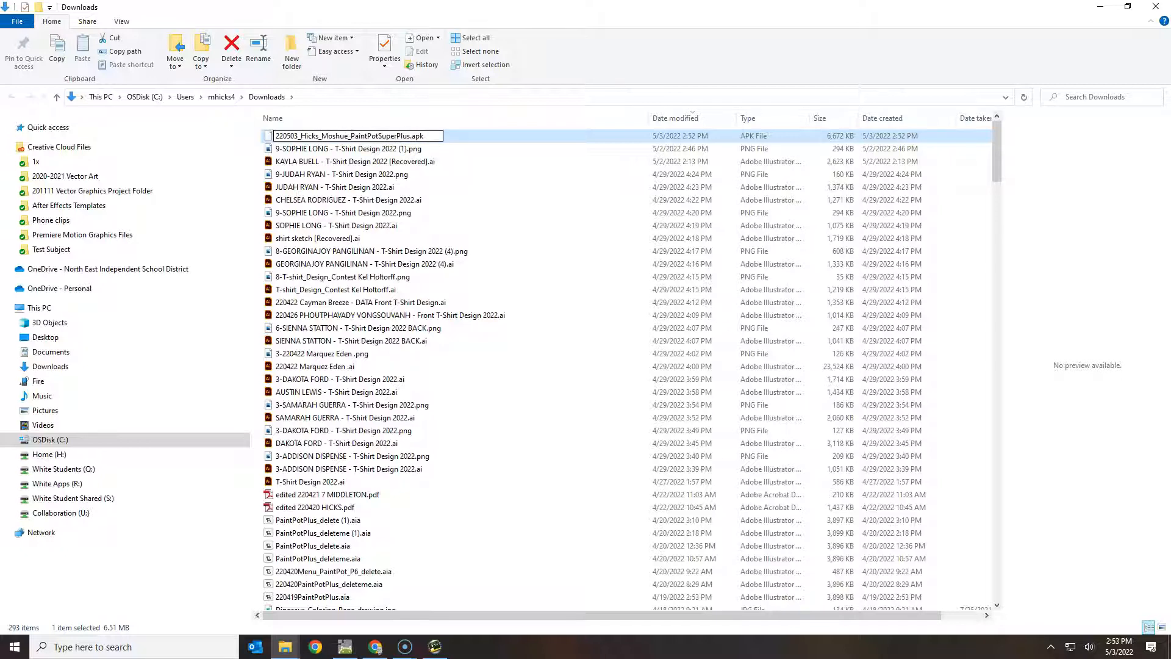
key(Return)
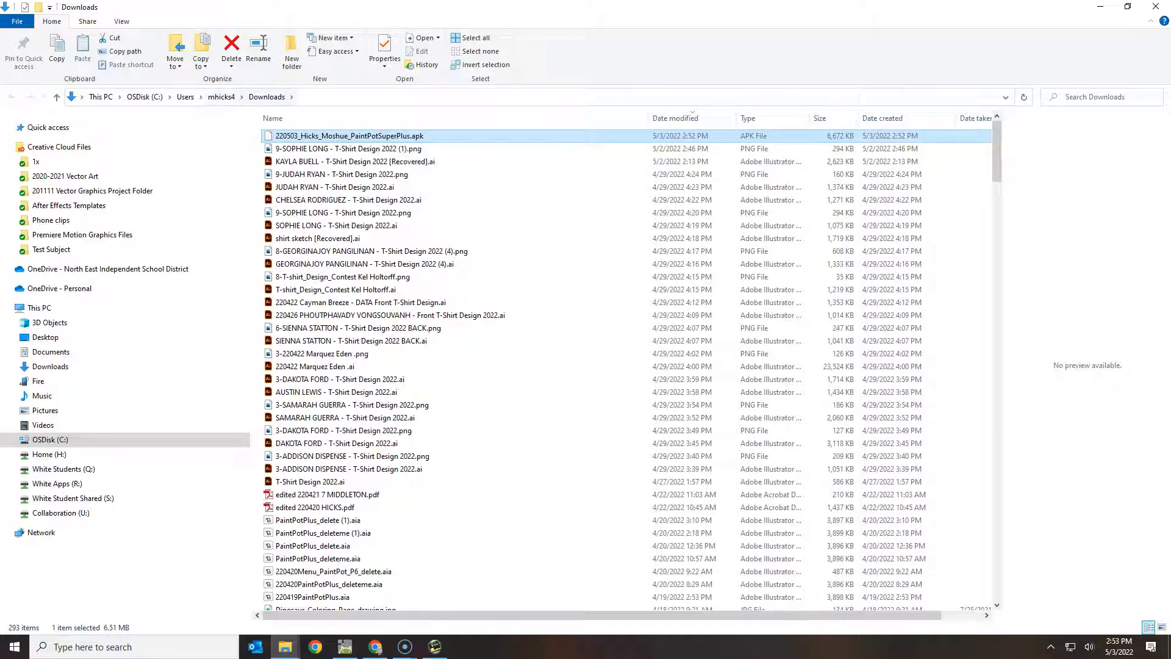
Upload the renamed 220503 PaintPotSuperPlus.apk from Downloads into the IMPORTANT FILES folder.
click(375, 646)
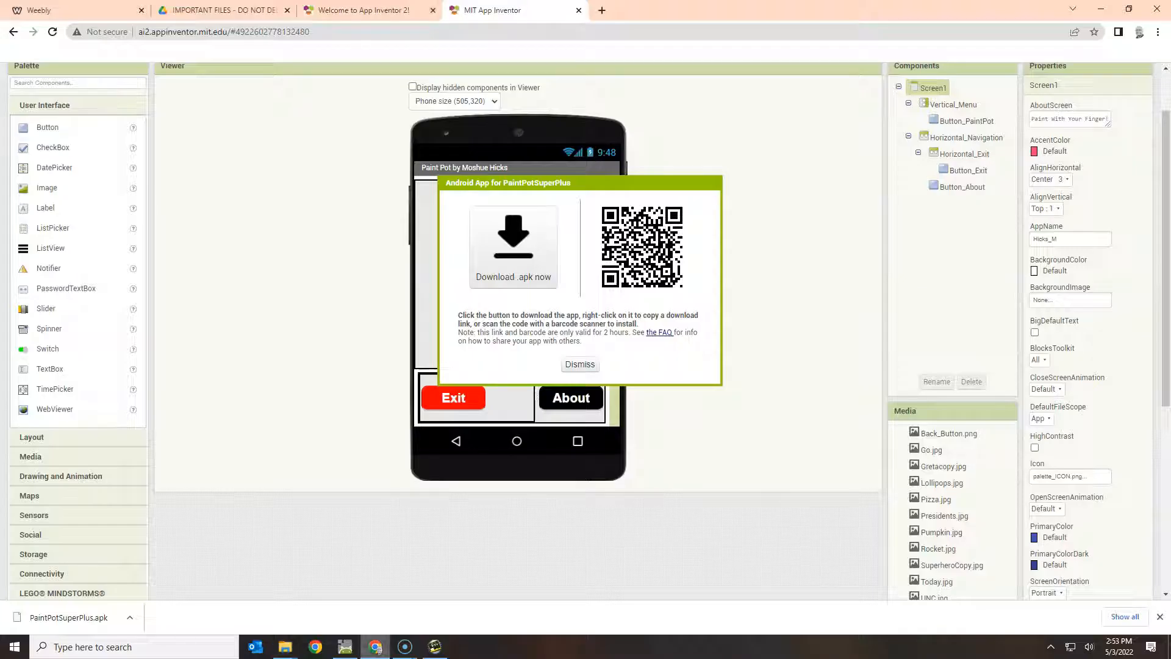
click(226, 10)
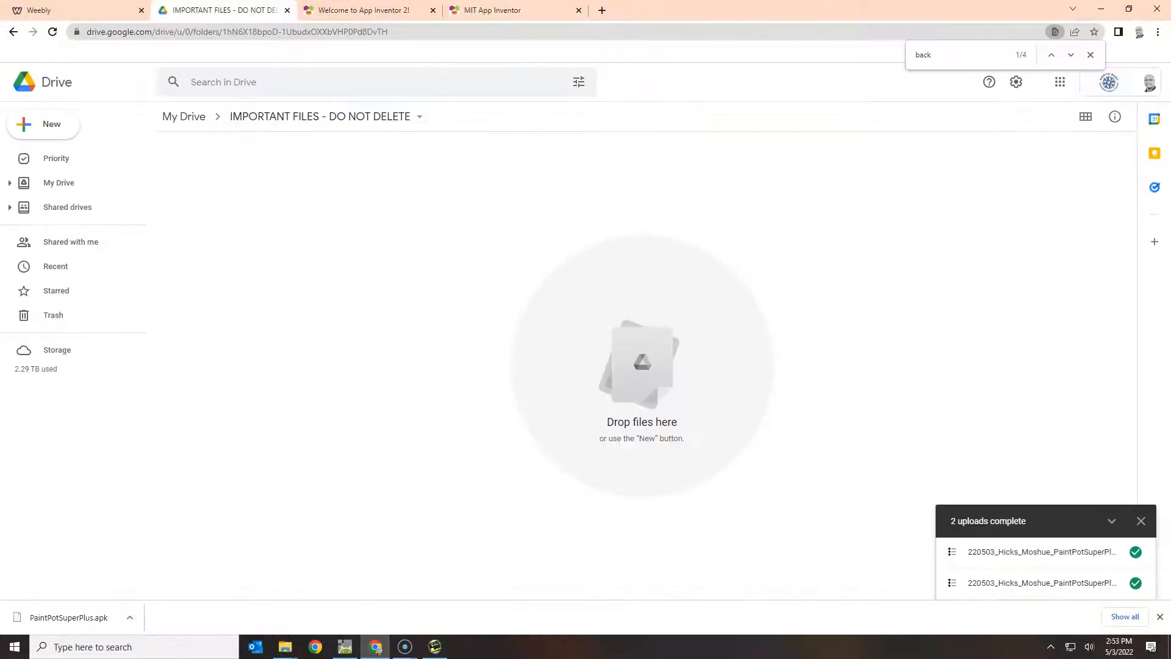
click(45, 125)
click(61, 157)
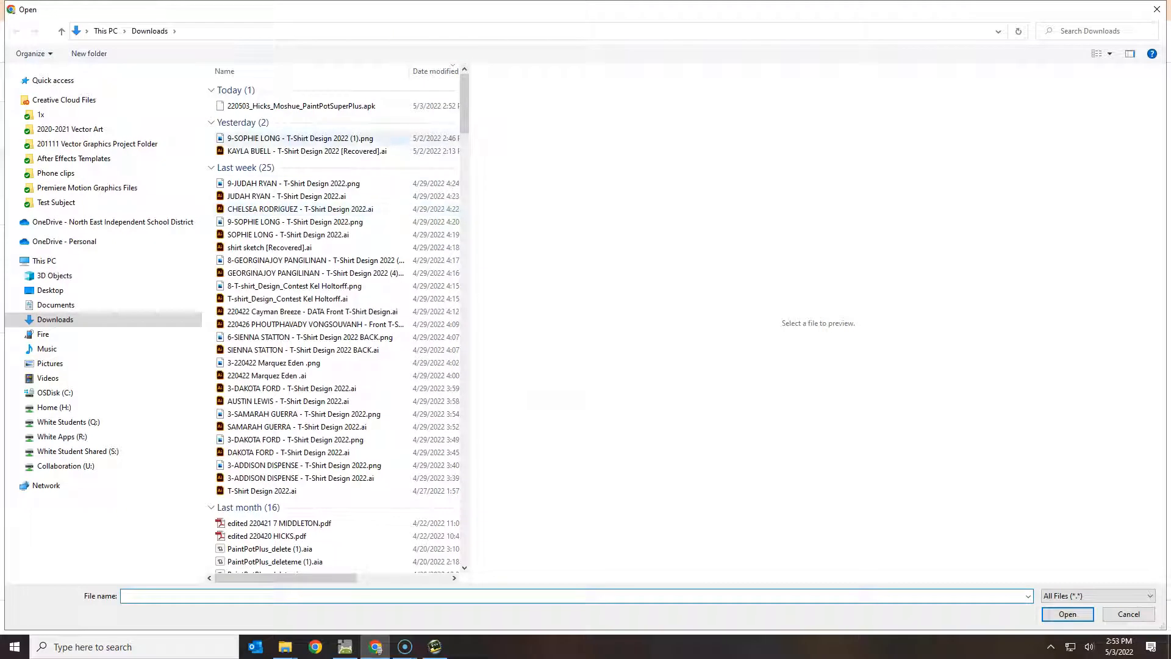
click(301, 106)
key(Return)
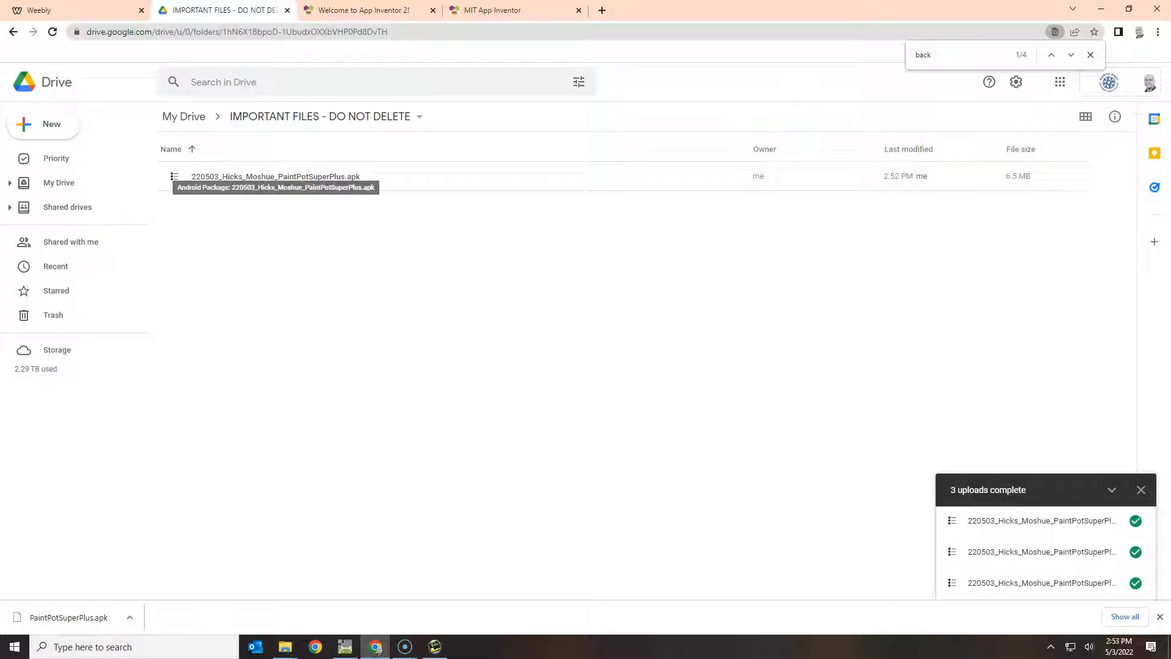
Set the apk's sharing to 'Anyone with the link' can view and copy its link.
right_click(341, 176)
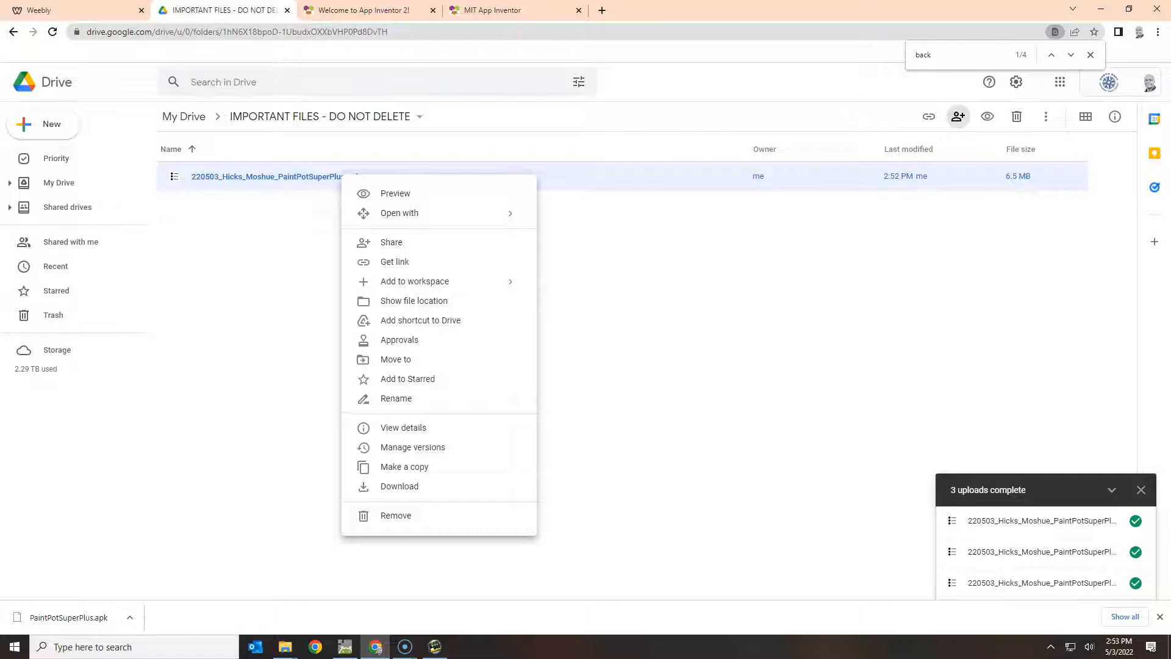
click(957, 116)
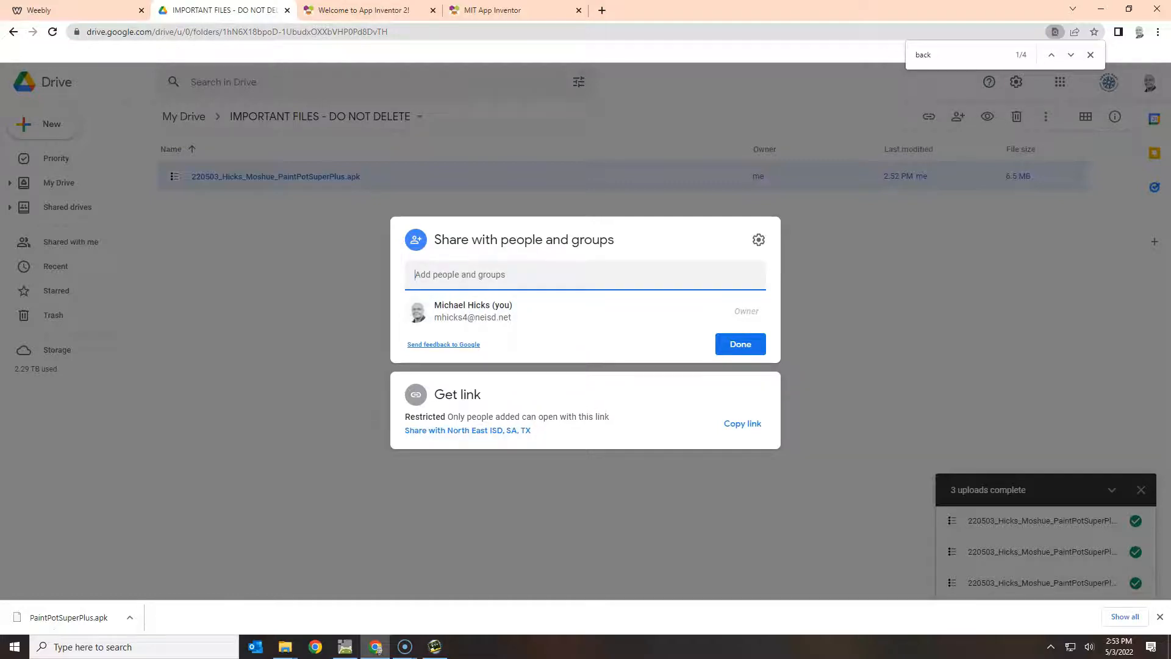
click(467, 430)
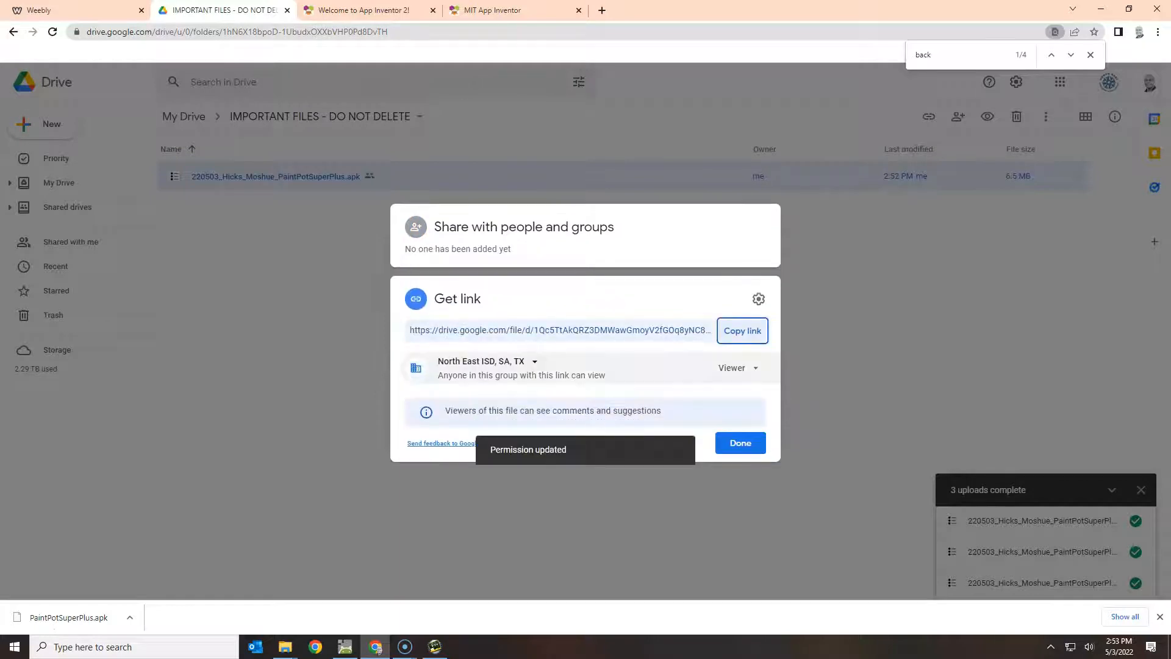
click(488, 362)
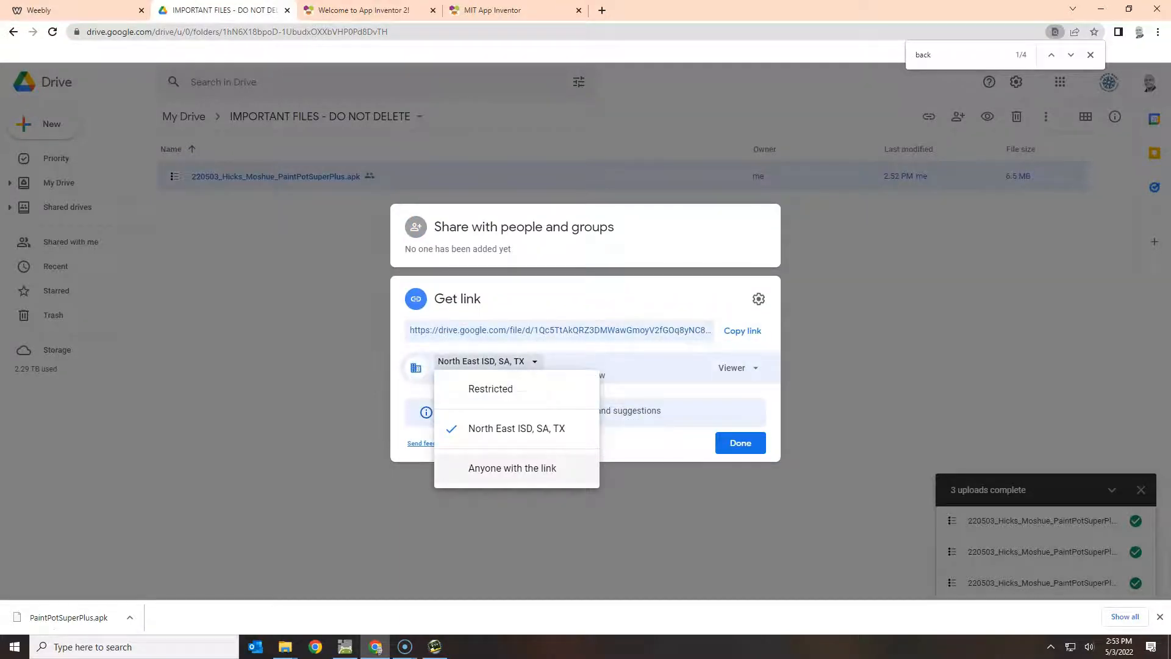
click(513, 467)
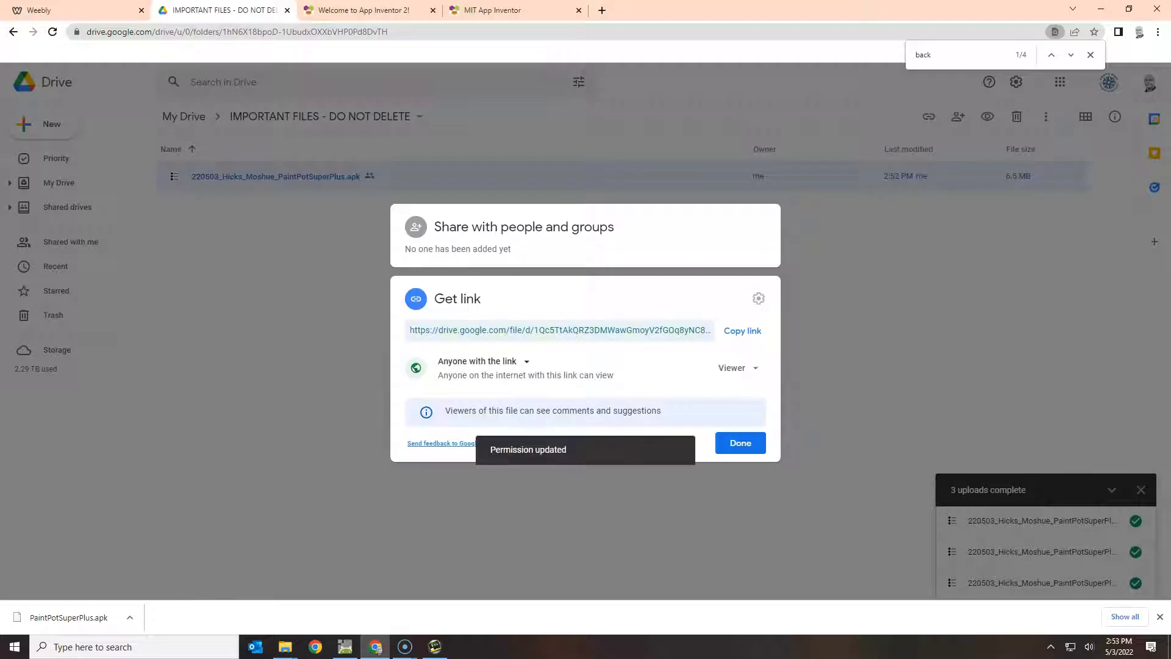
click(741, 442)
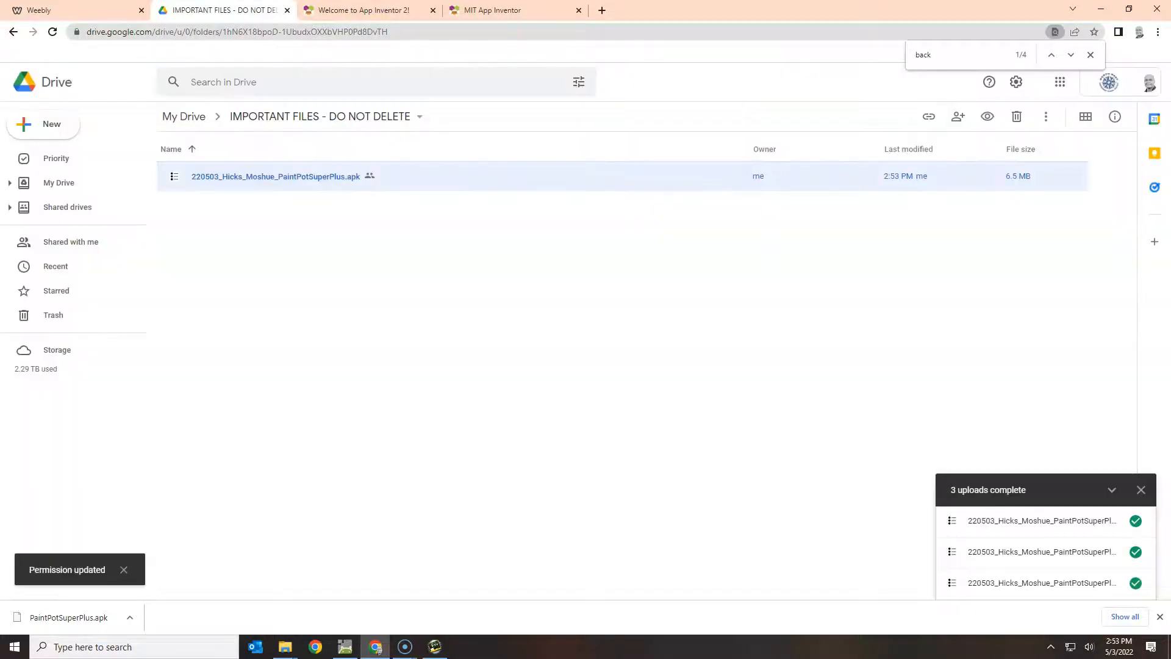
click(957, 116)
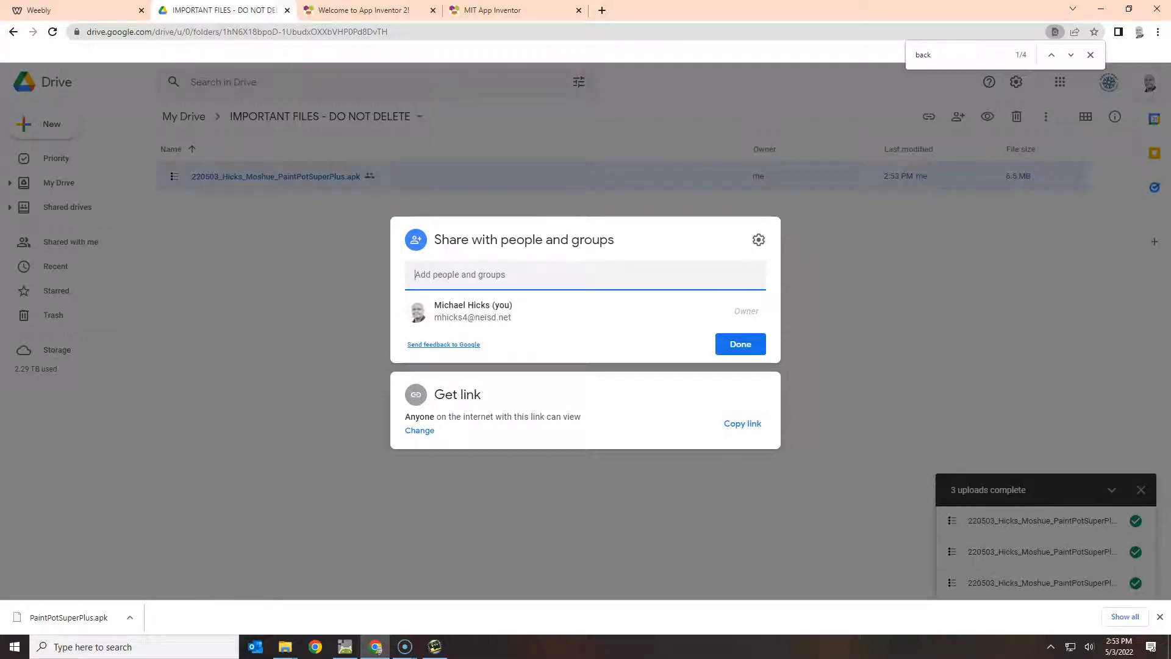
click(742, 424)
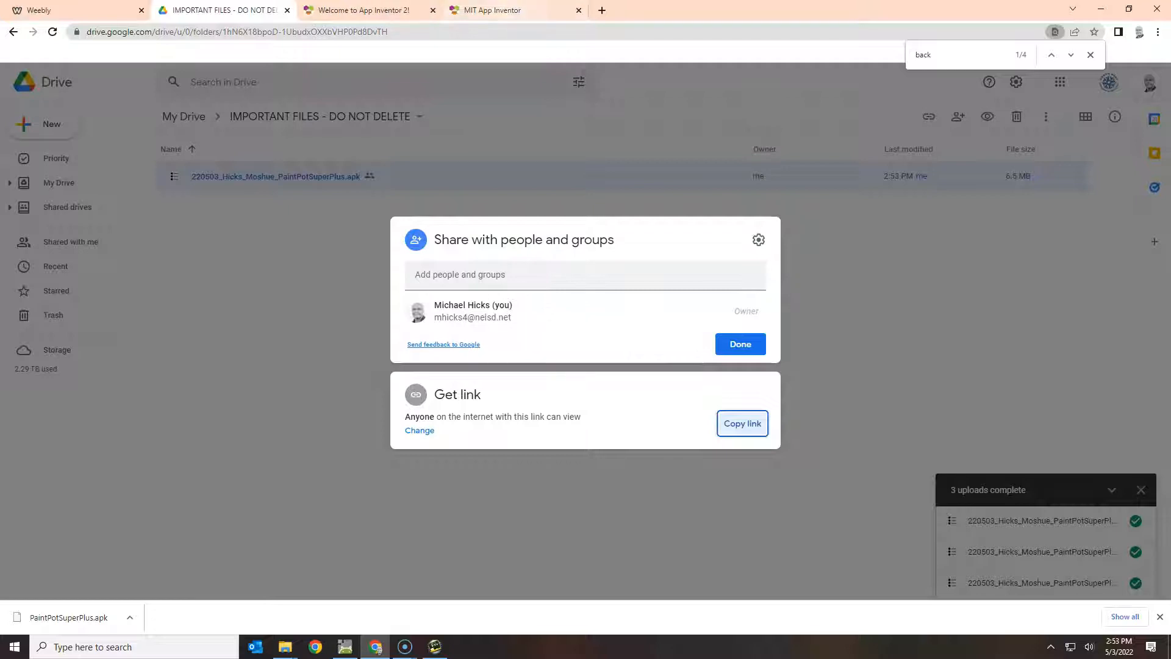
In a new tab, open the DATAtech site's Useful Resources page and its Free QR Code Generator.
click(601, 10)
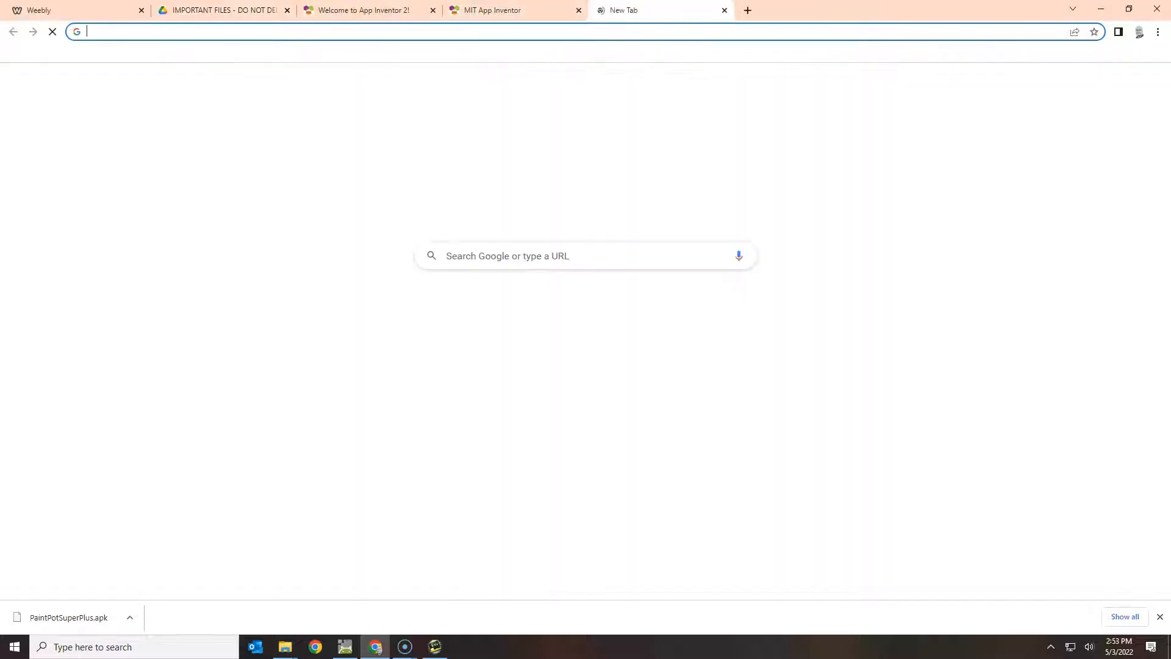
click(517, 308)
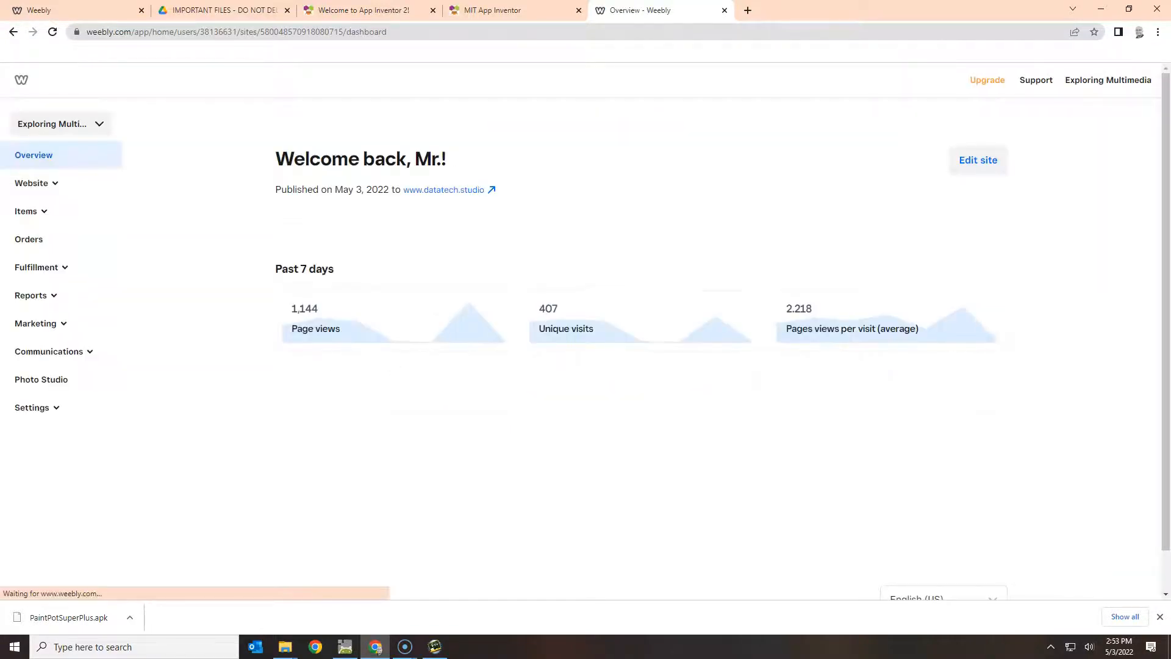
click(13, 32)
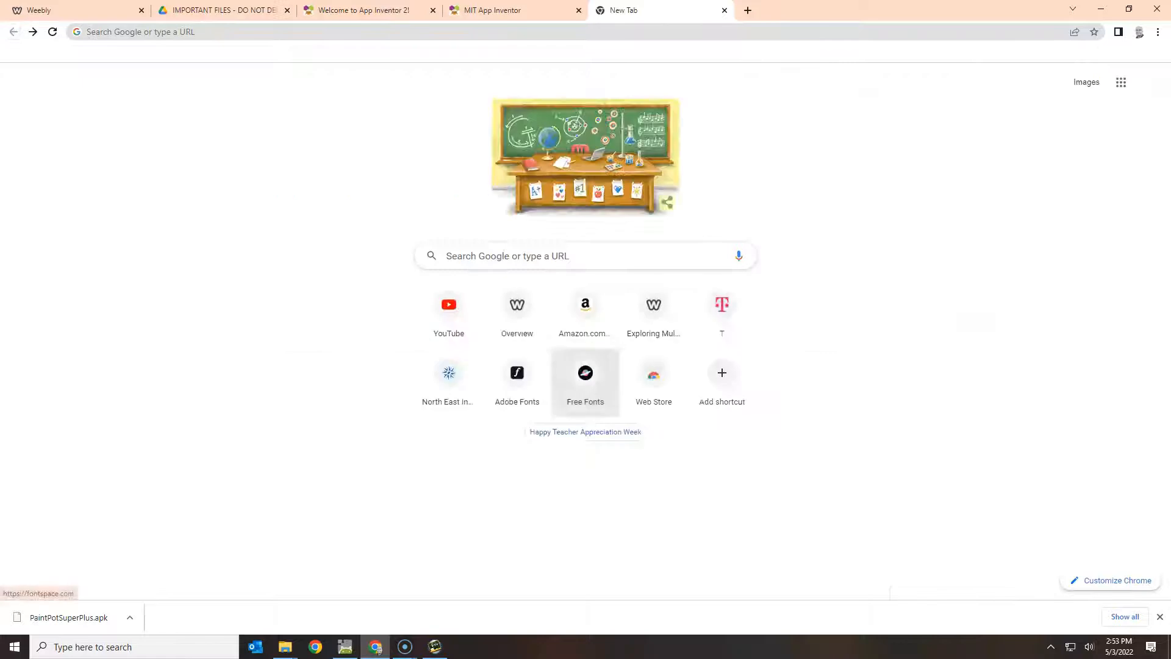
click(653, 308)
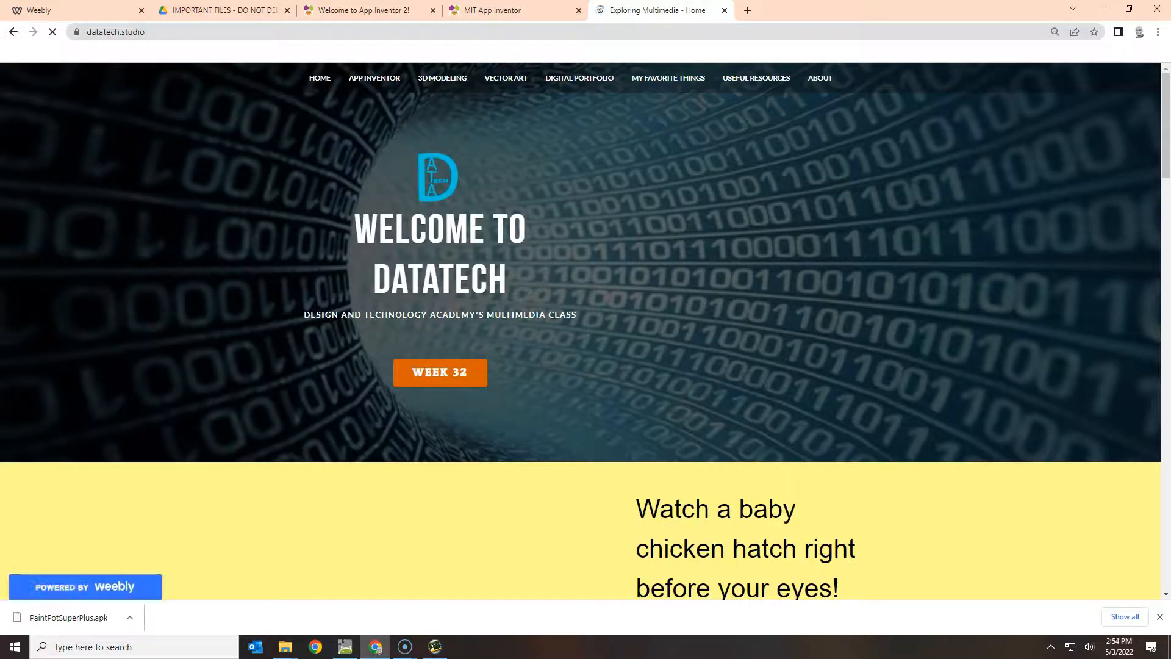
click(756, 78)
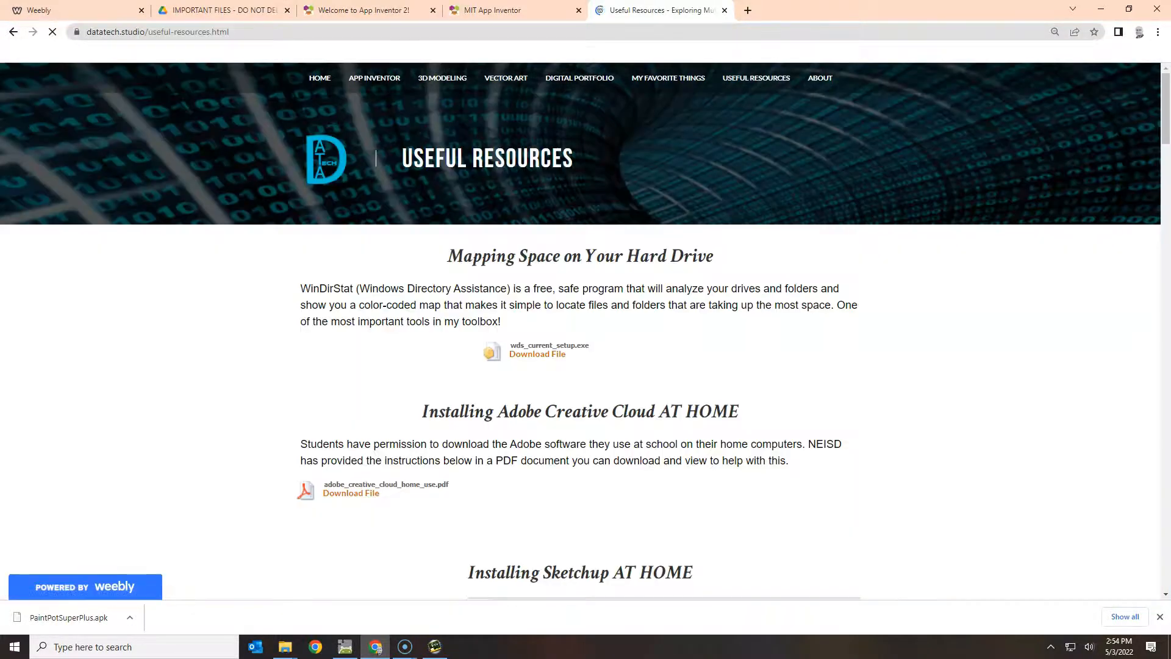
scroll(664, 244, down, 9)
scroll(579, 342, down, 17)
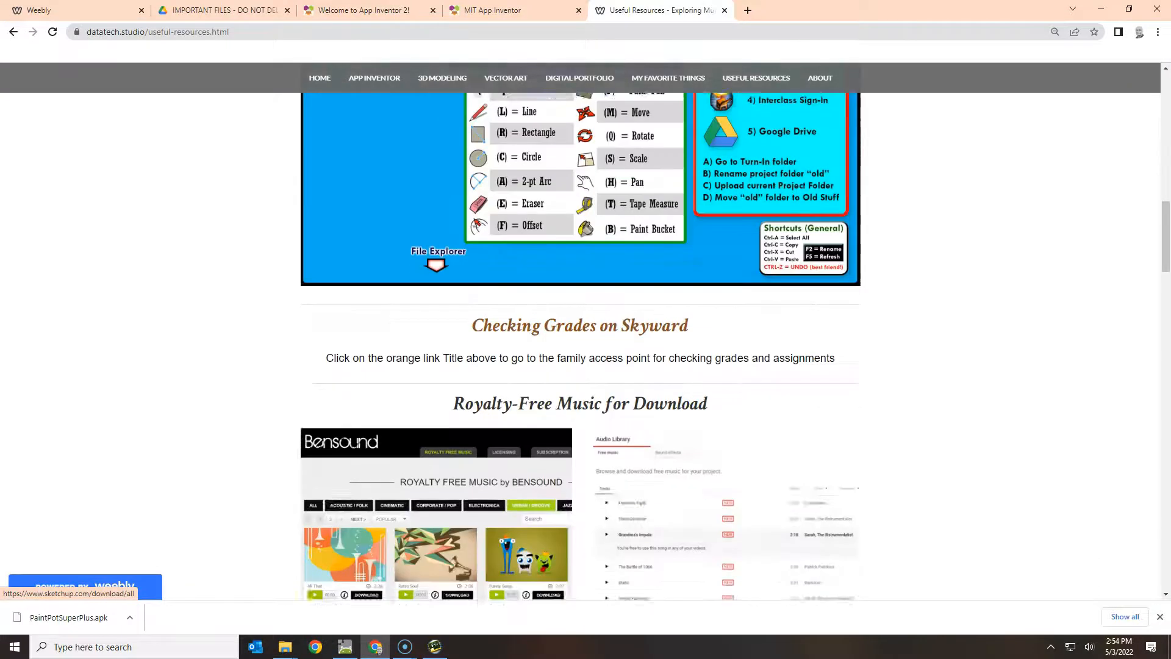
scroll(374, 352, down, 3)
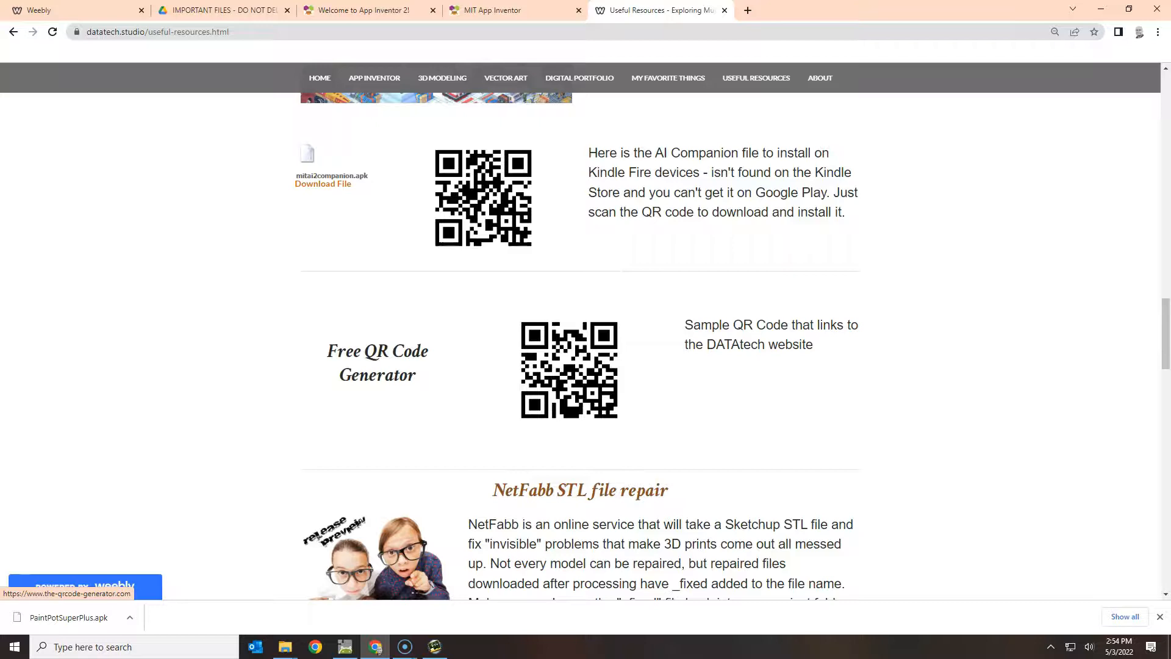
click(378, 363)
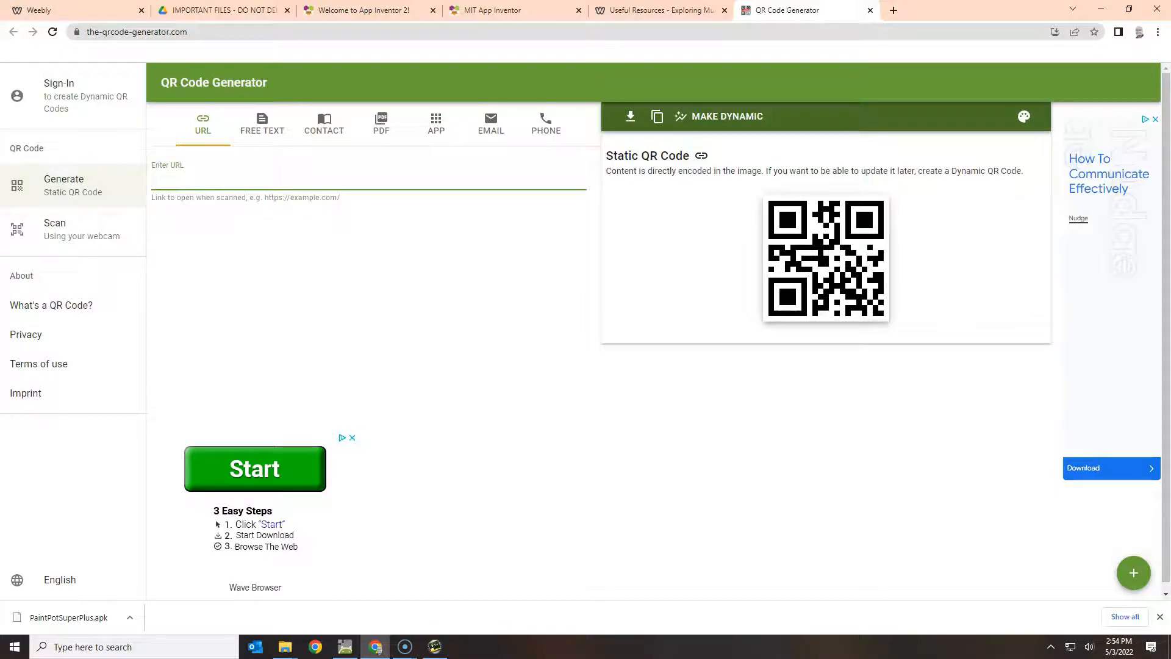
Make a QR code from the Drive link and save it as PNG named 220503_<student name>_SuperPaintPotPlus.
key(ctrl+v)
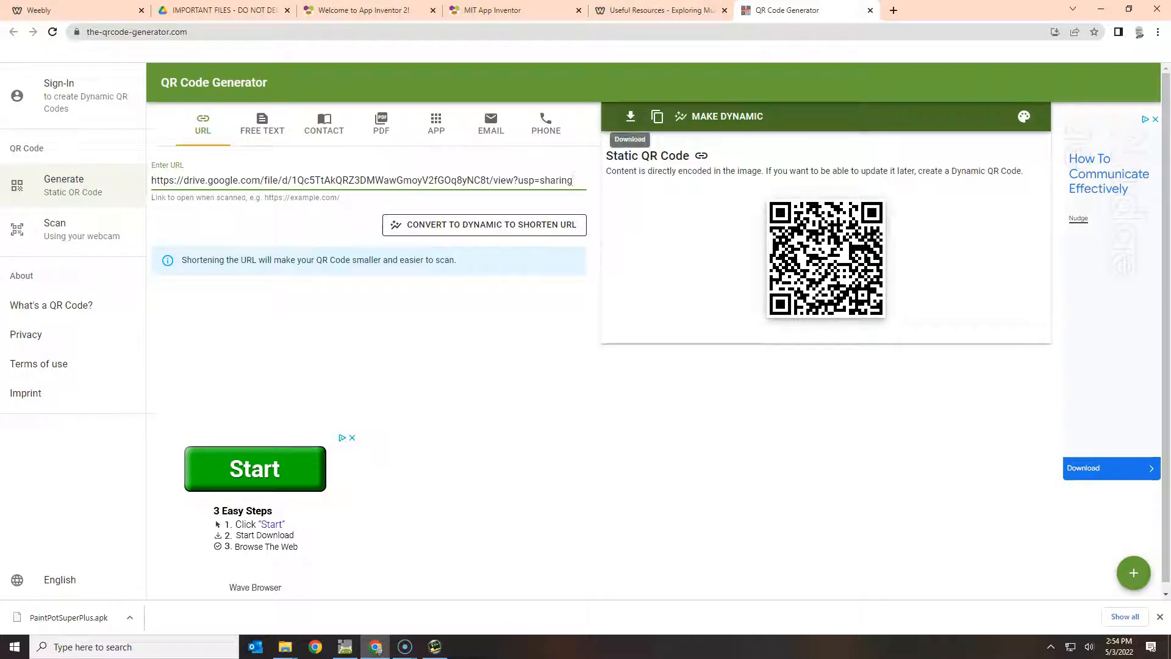
click(630, 116)
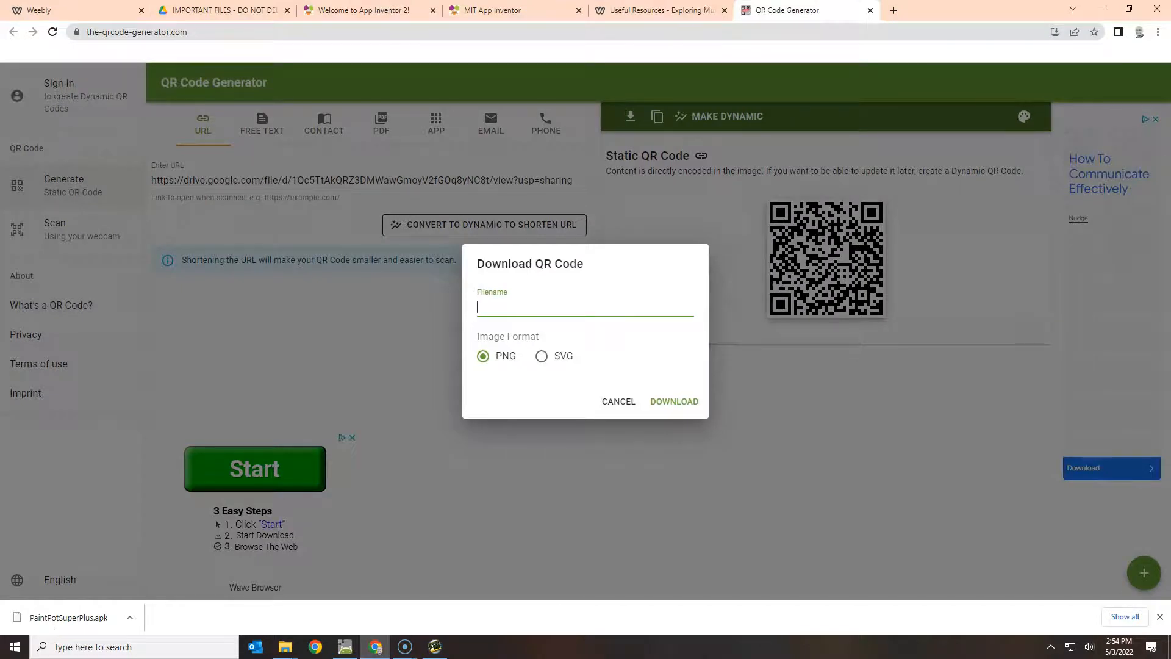
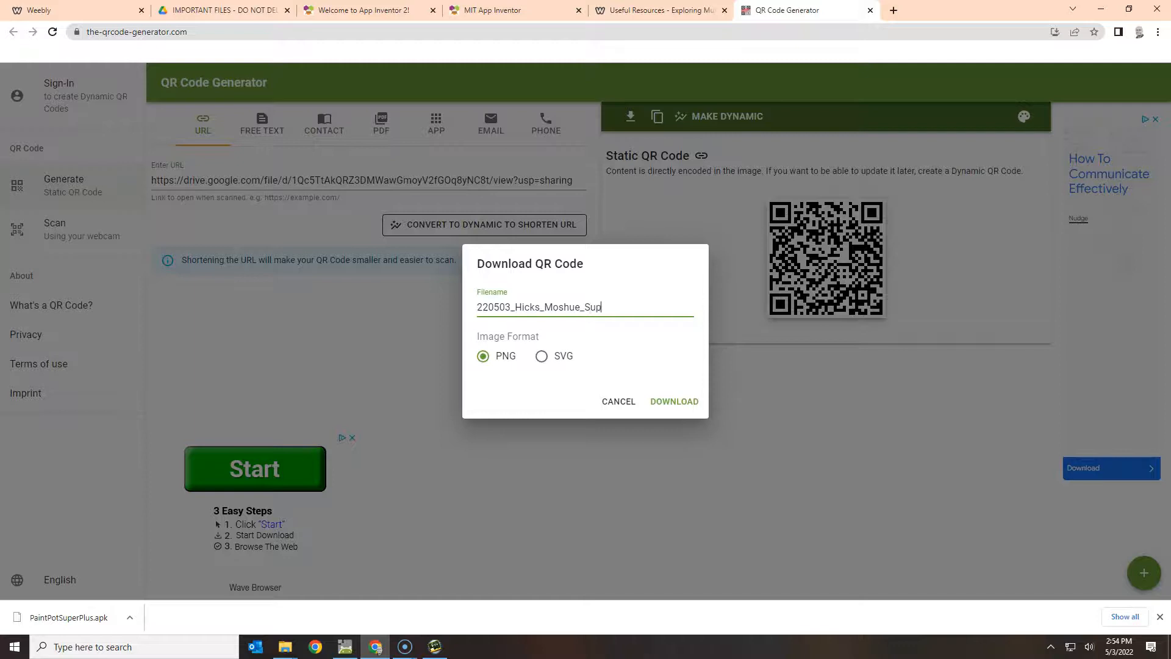
text(erPaintPotPlus)
key(Return)
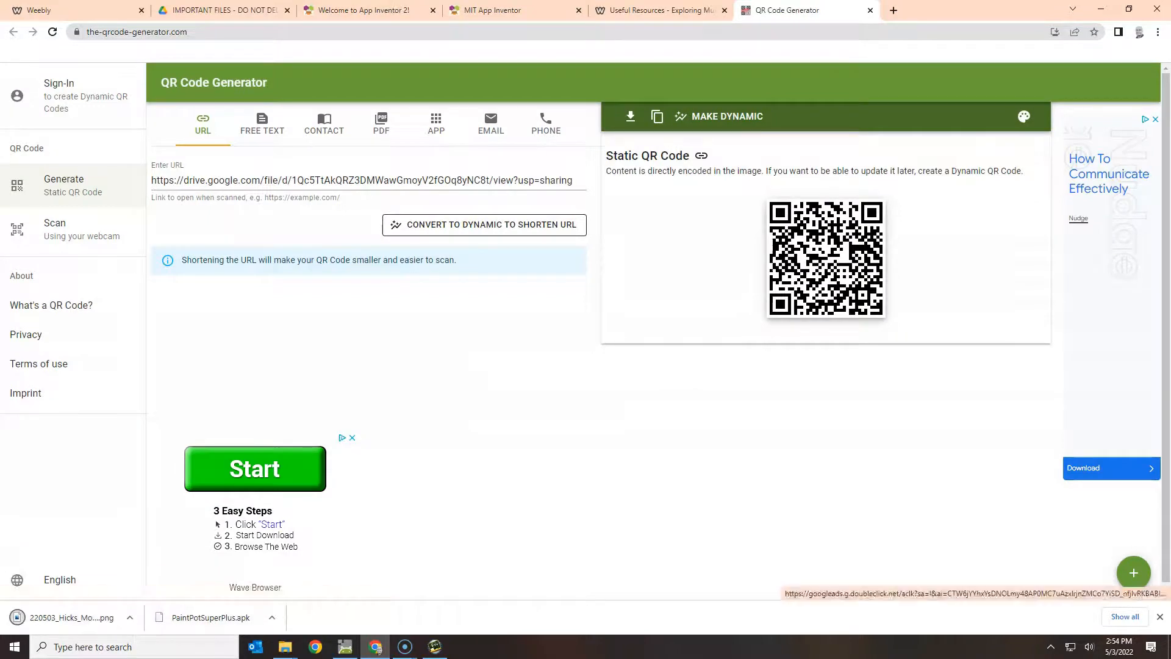
click(130, 617)
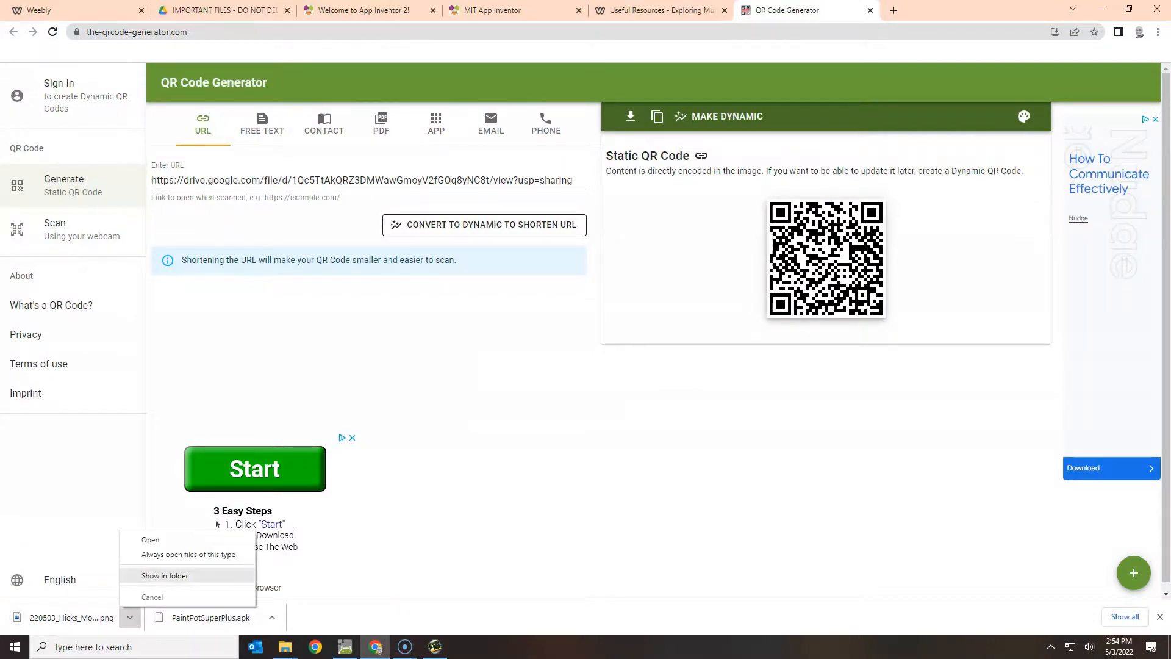
Show the QR PNG in File Explorer, then open Fire > Internal storage > Pictures > Screenshots.
click(152, 575)
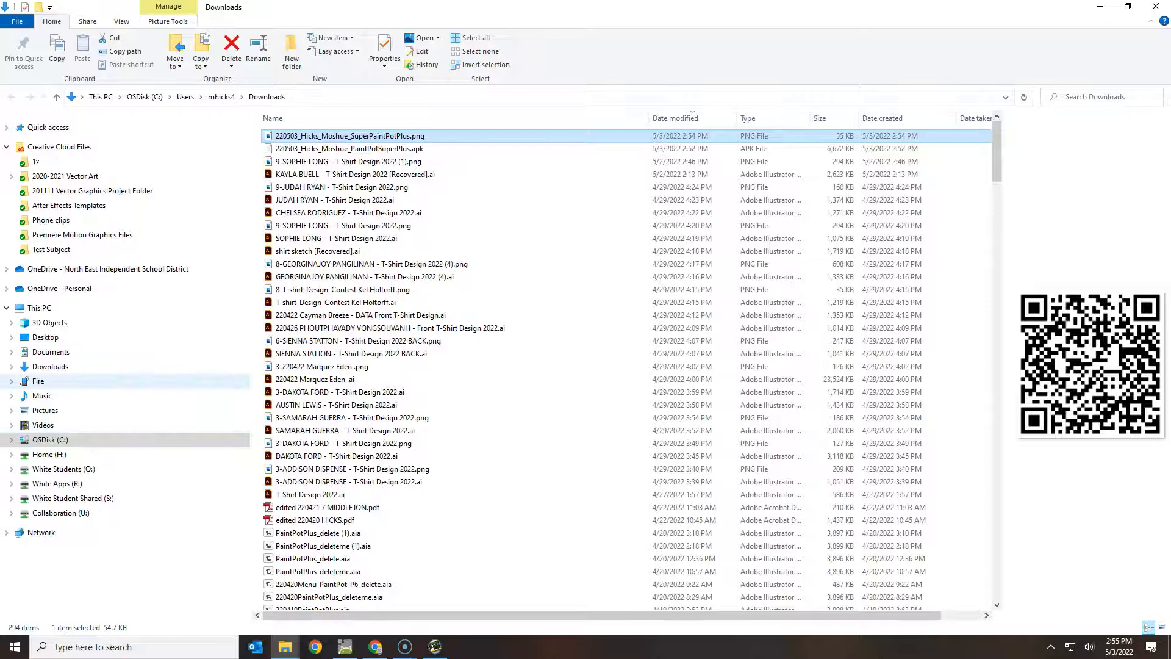
click(38, 380)
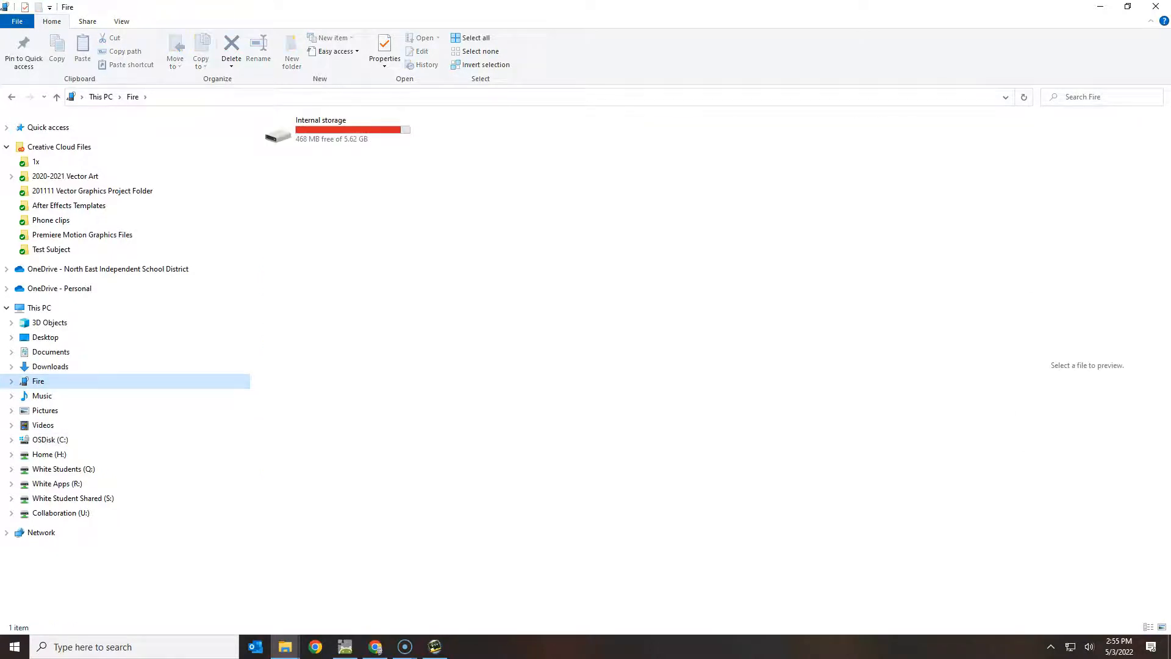
double_click(339, 129)
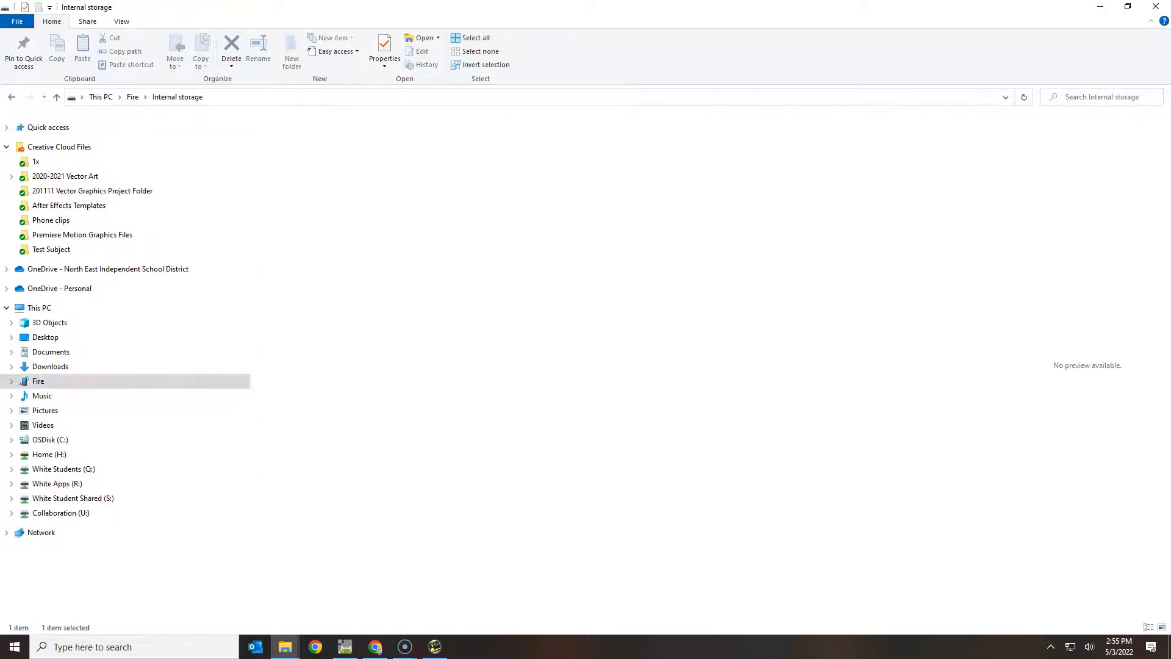
click(773, 266)
double_click(773, 266)
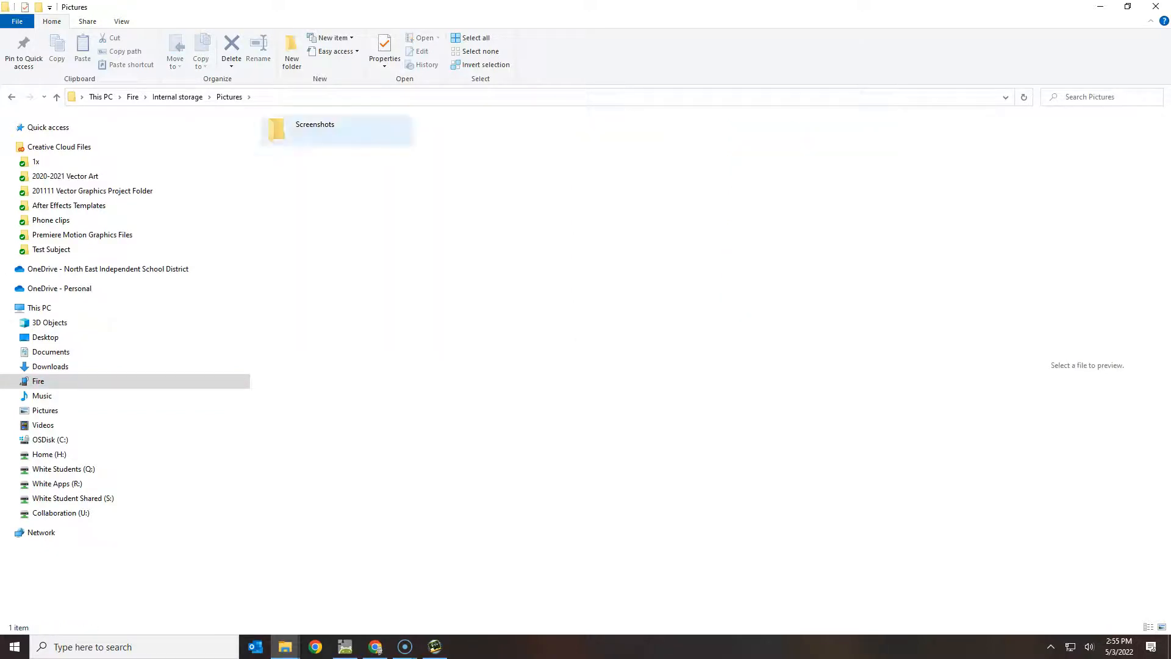
double_click(337, 129)
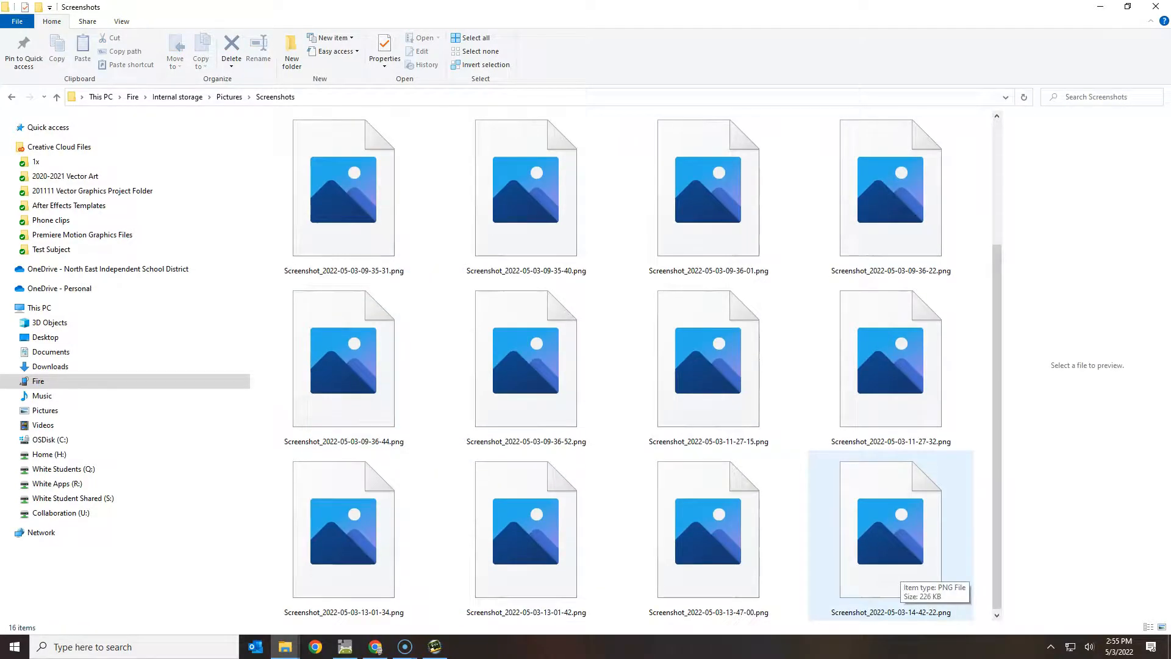
double_click(894, 564)
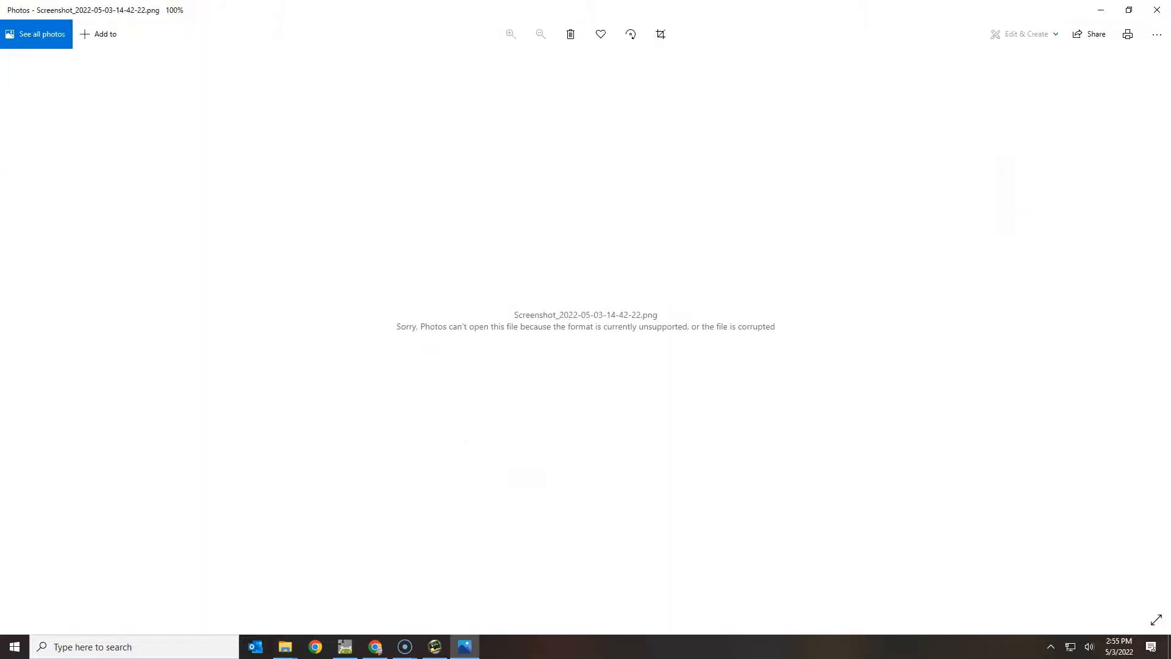